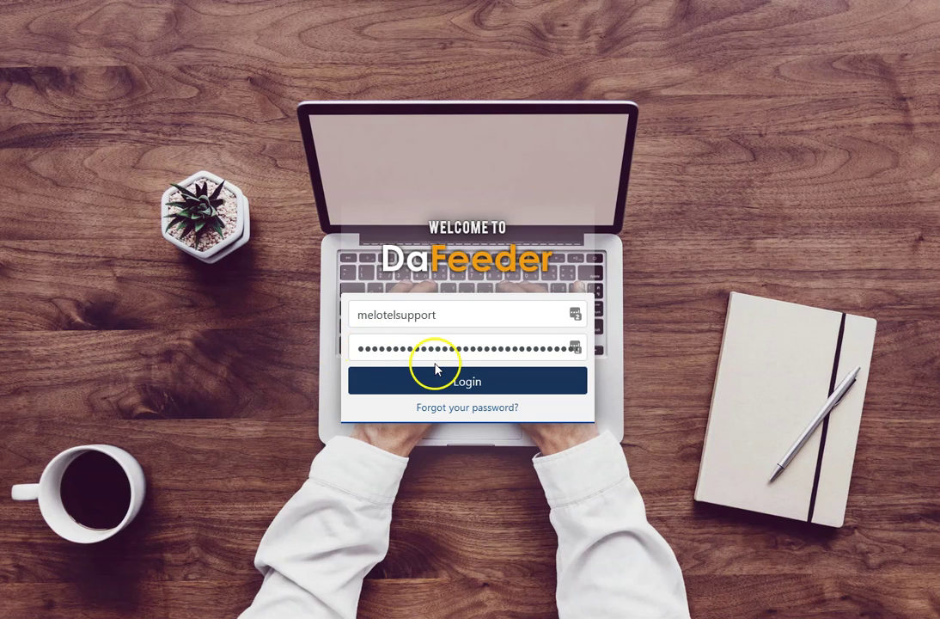
Log in to DaFeeder with the prefilled username and password
{"action": "left_click", "coordinate": [488, 381]}
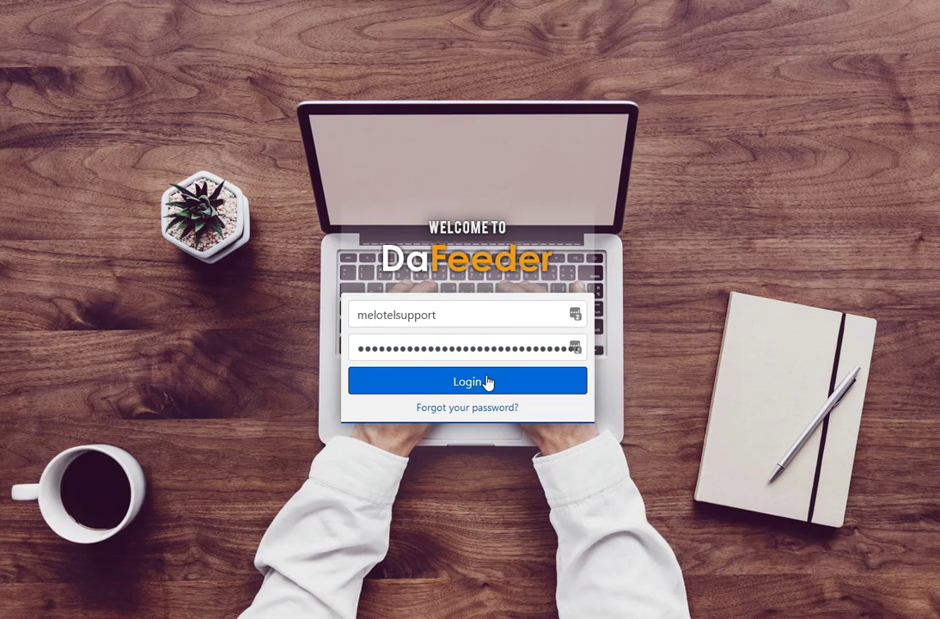
{"action": "left_click", "coordinate": [486, 381]}
{"action": "left_click", "coordinate": [475, 416]}
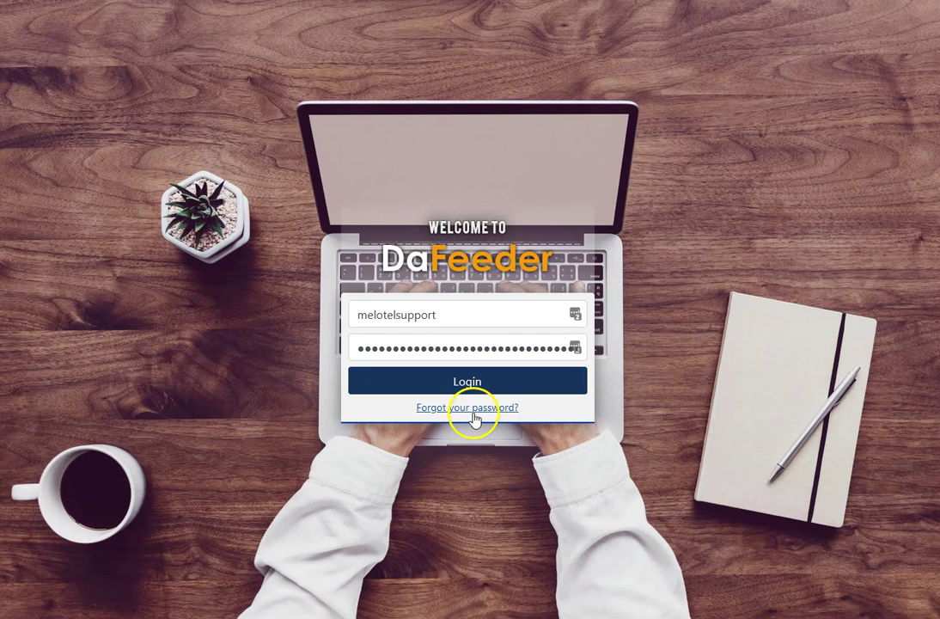
{"action": "left_click", "coordinate": [474, 376]}
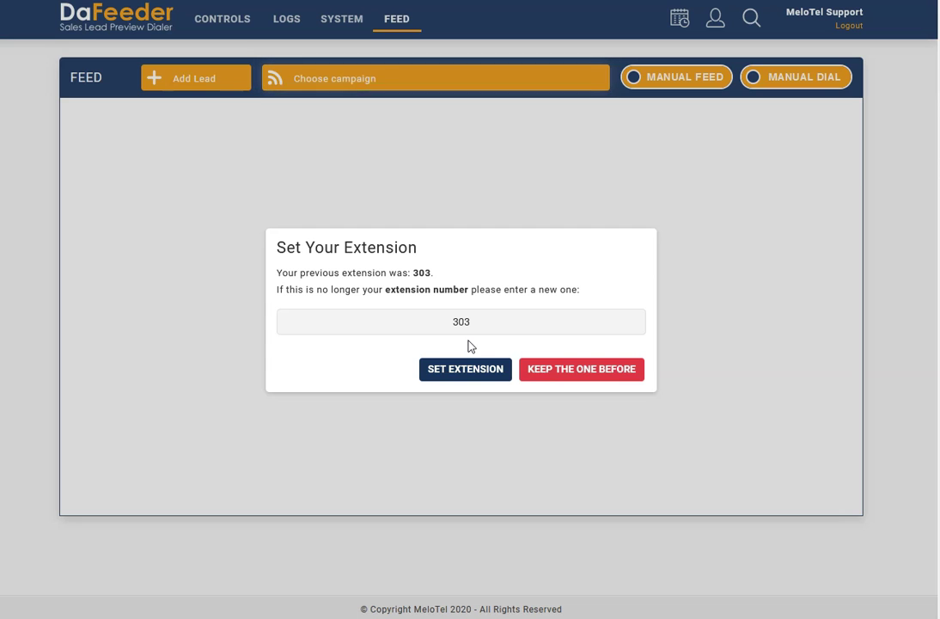
Set the agent's extension using the previous number already filled in
{"action": "left_click", "coordinate": [476, 324]}
{"action": "left_click", "coordinate": [471, 375]}
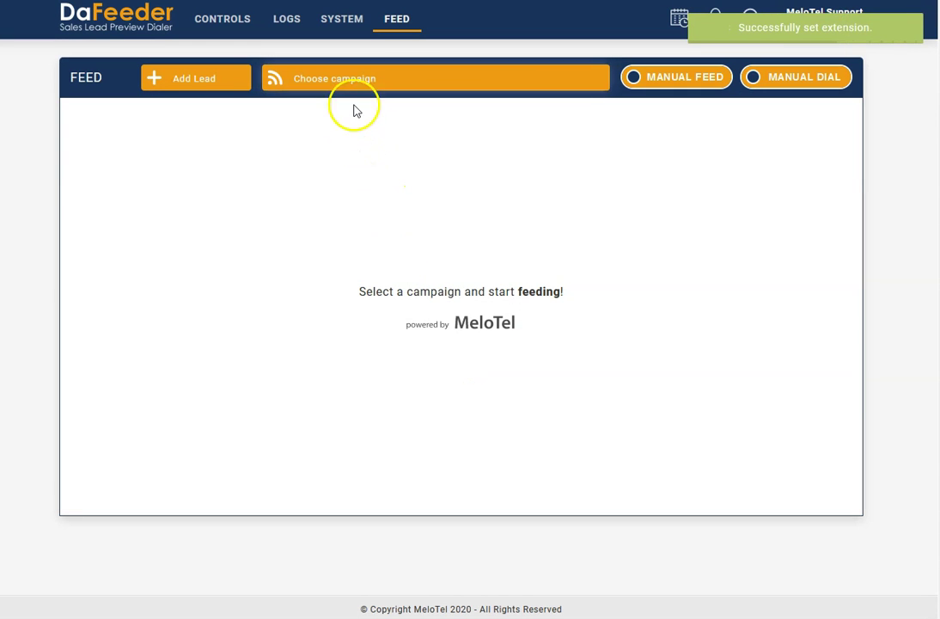
{"action": "mouse_move", "coordinate": [262, 18]}
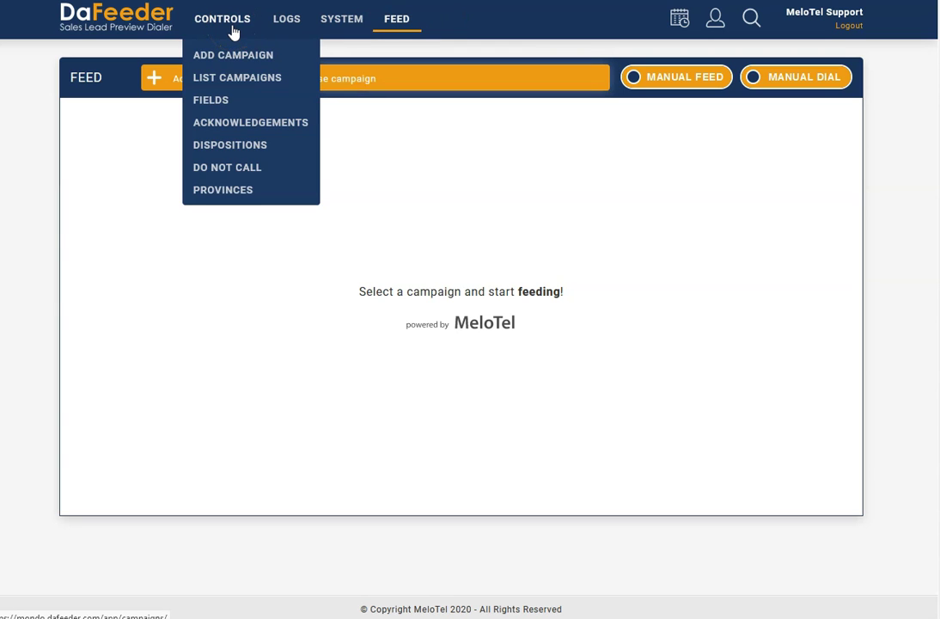
{"action": "left_click", "coordinate": [441, 18]}
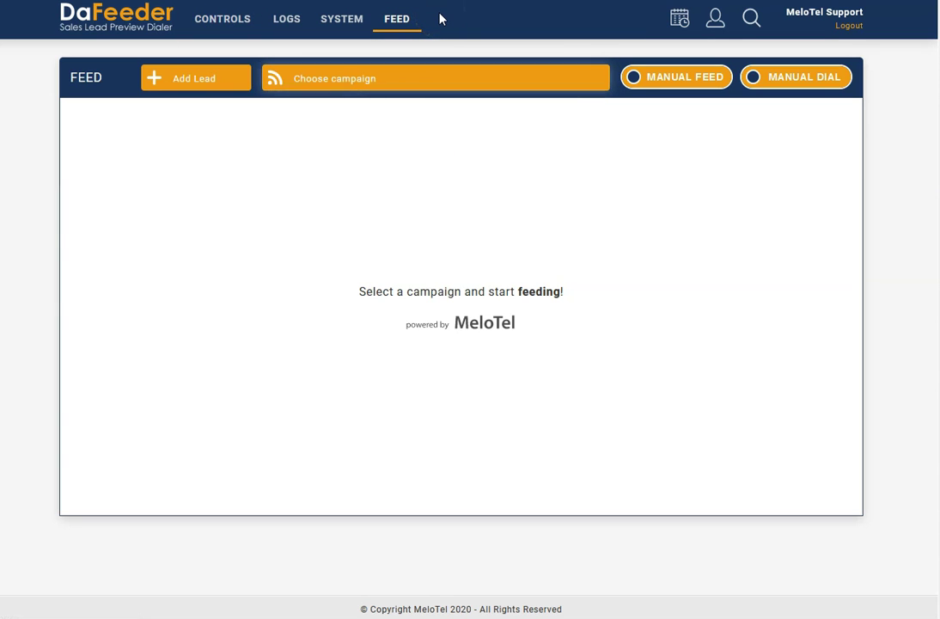
{"action": "left_click", "coordinate": [429, 21]}
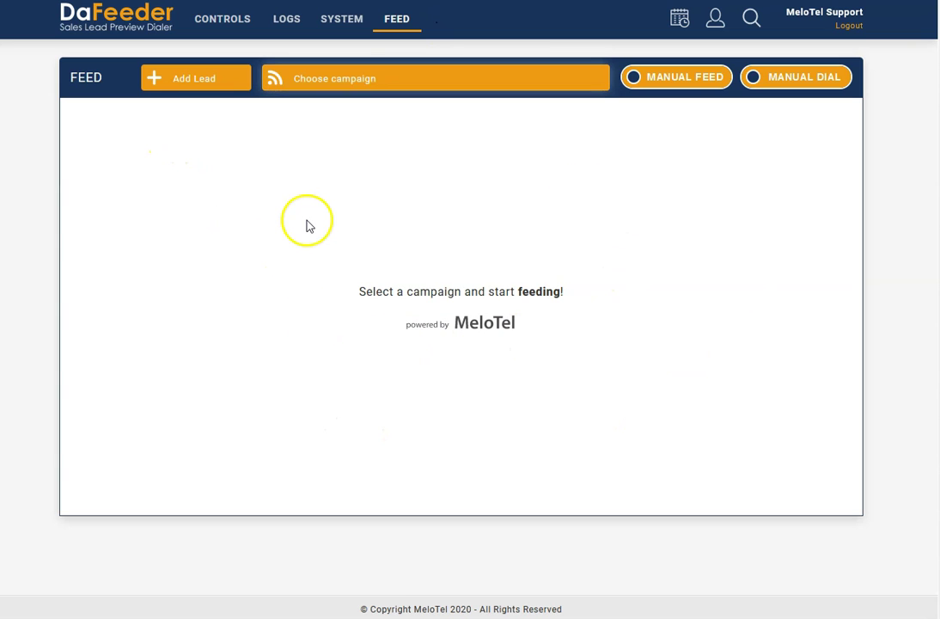
Choose the #12 British Columbia1 campaign to start feeding its leads
{"action": "left_click", "coordinate": [427, 86]}
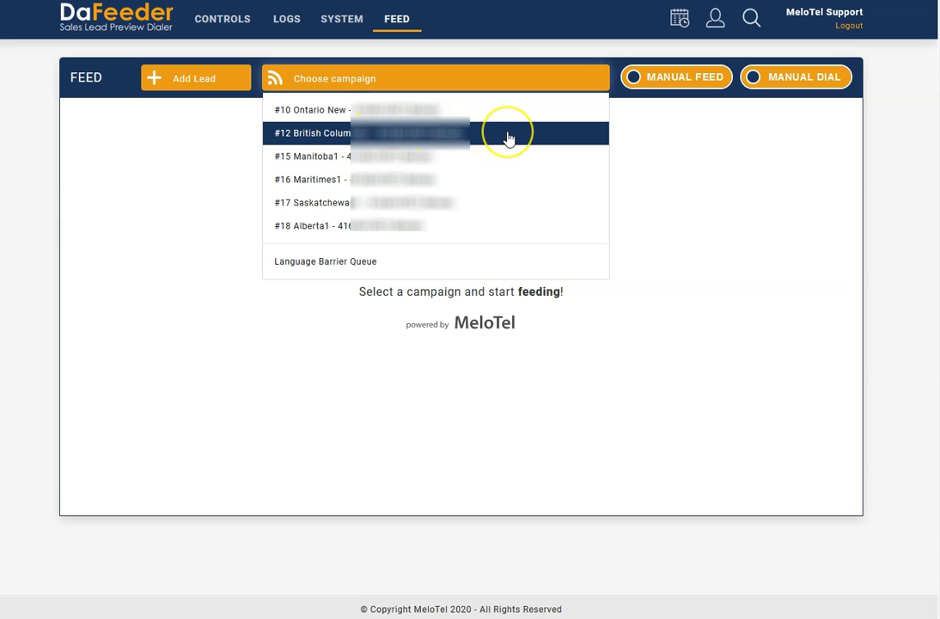
{"action": "left_click", "coordinate": [479, 140]}
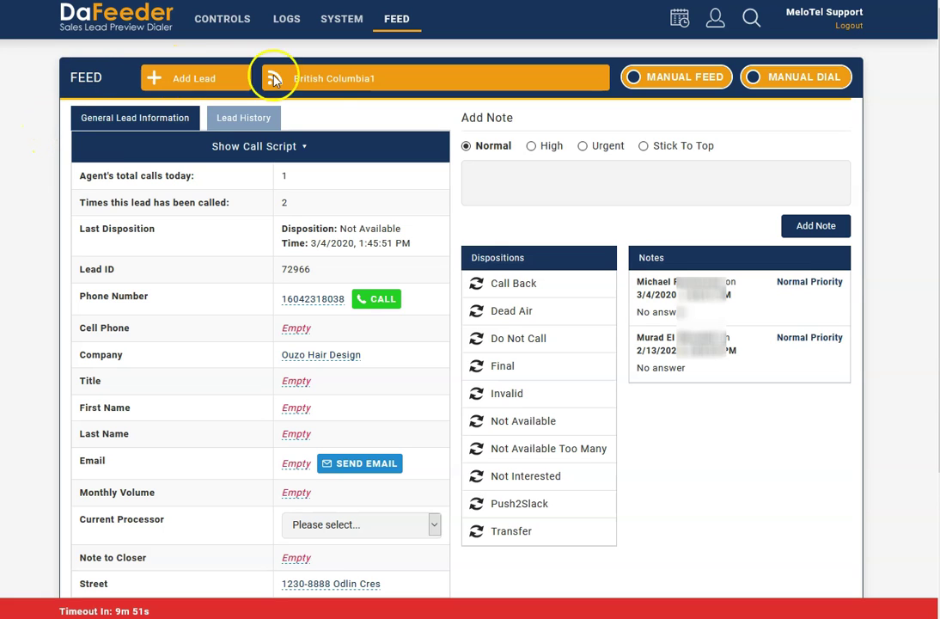
Look over the campaign list, and toggle Manual Feed and Manual Dial on and back off
{"action": "left_click", "coordinate": [321, 79]}
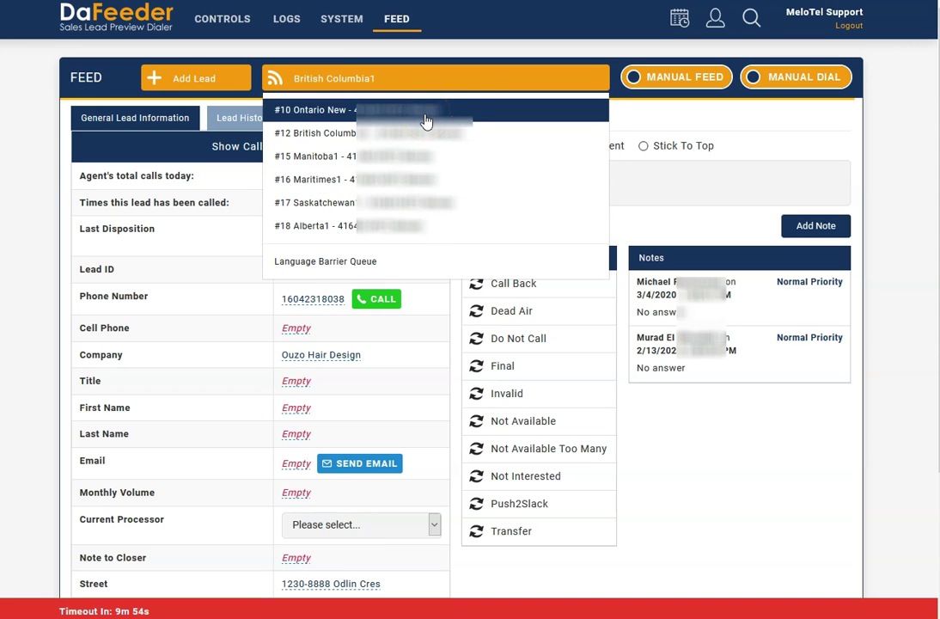
{"action": "left_click", "coordinate": [697, 81]}
{"action": "left_click", "coordinate": [697, 81]}
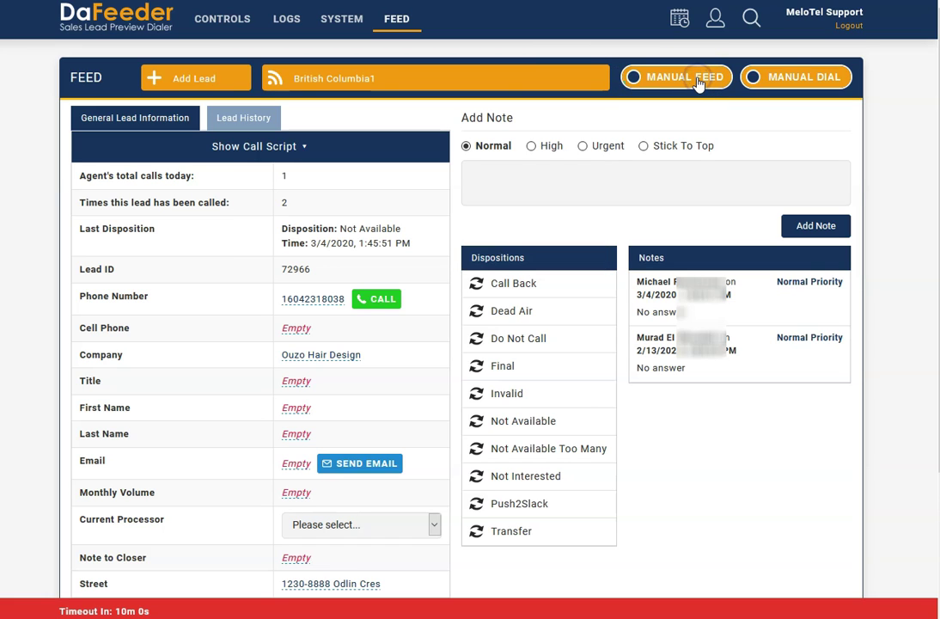
{"action": "left_click", "coordinate": [799, 82]}
{"action": "left_click", "coordinate": [795, 82]}
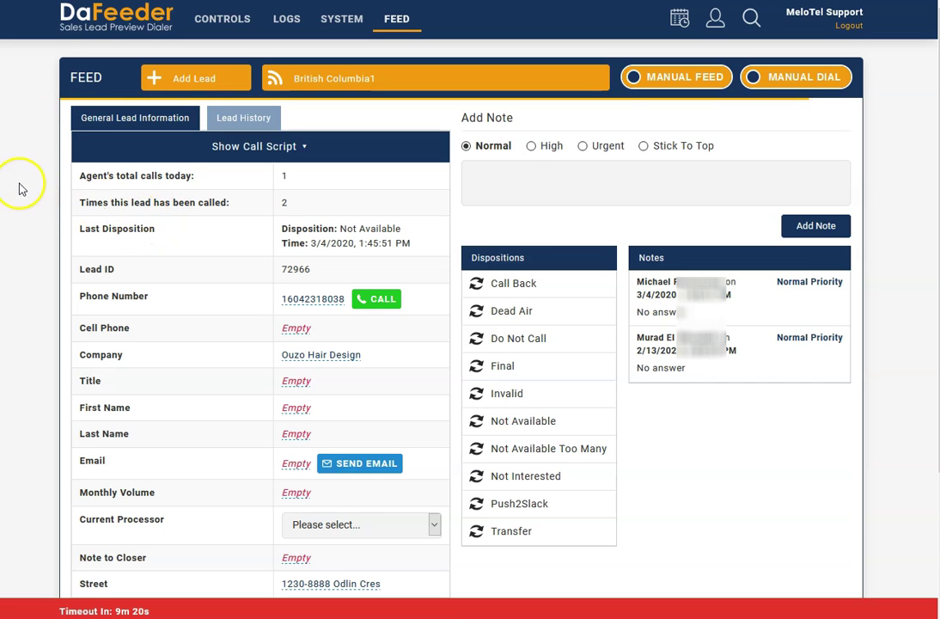
Examine the agent's total calls today, the number of times this lead has been called, and its last disposition
{"action": "left_click_drag", "start_coordinate": [336, 185], "coordinate": [97, 178]}
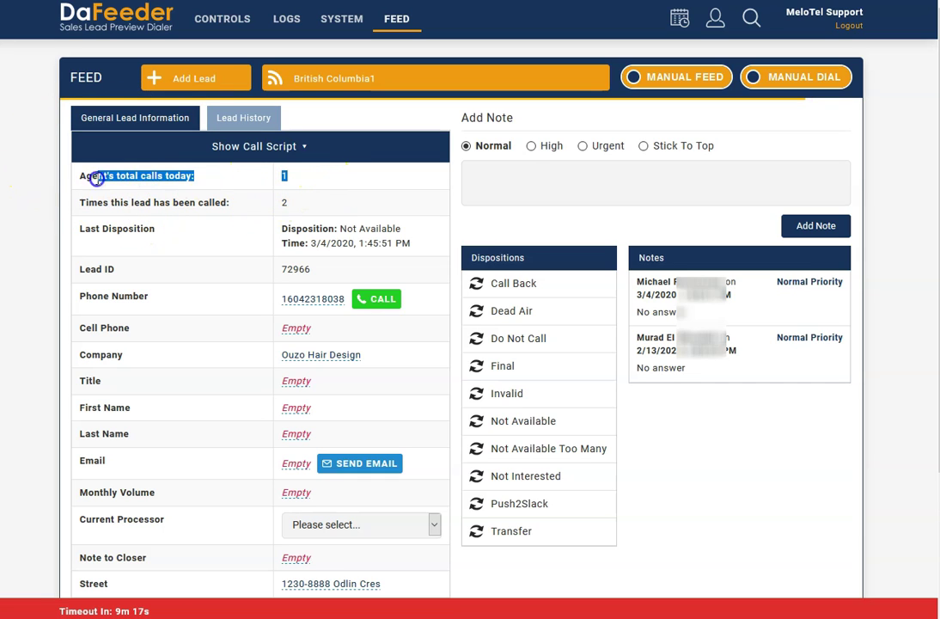
{"action": "left_click", "coordinate": [317, 201]}
{"action": "left_click_drag", "start_coordinate": [328, 203], "coordinate": [137, 203]}
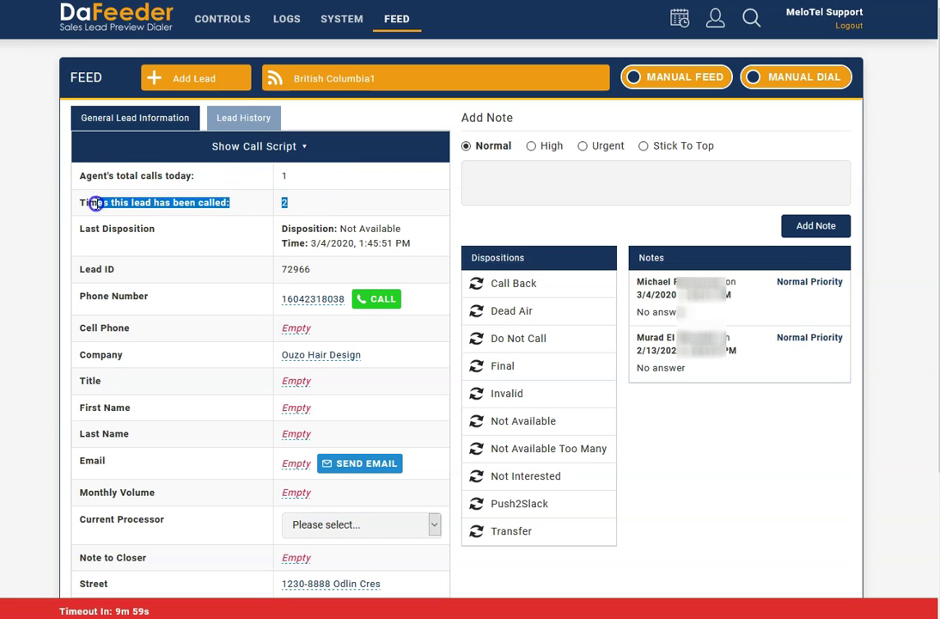
{"action": "left_click", "coordinate": [300, 206]}
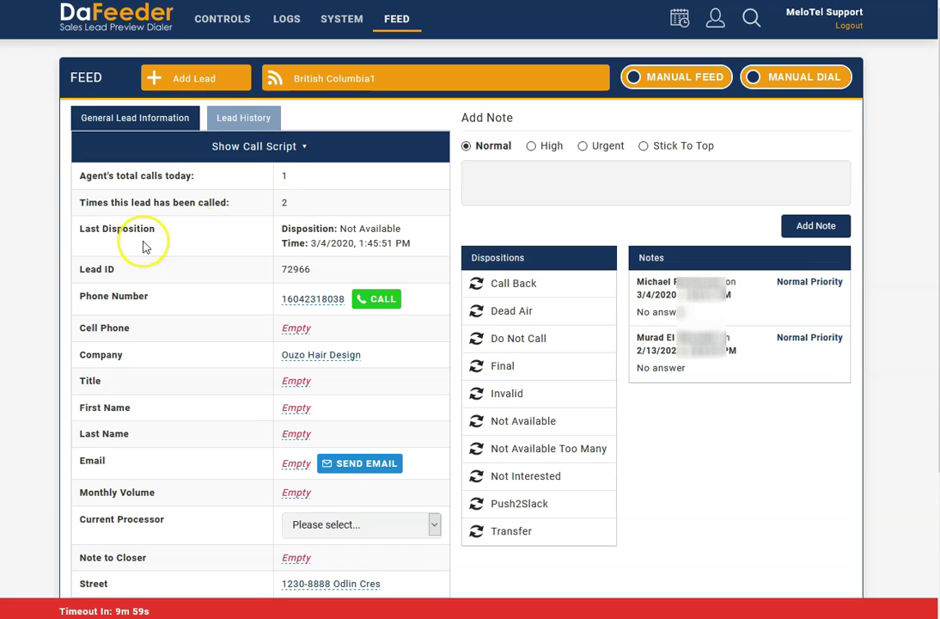
{"action": "left_click_drag", "start_coordinate": [82, 229], "coordinate": [426, 243]}
{"action": "left_click", "coordinate": [430, 245]}
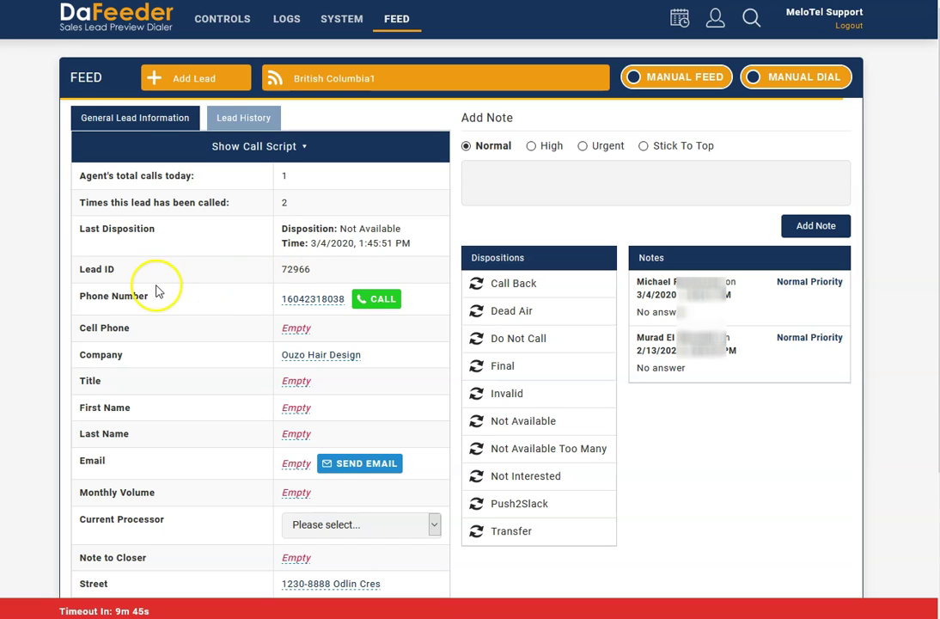
Fill the lead's empty Cell Phone field with "Info" and save it
{"action": "scroll", "coordinate": [157, 290], "scroll_direction": "down", "scroll_amount": 1}
{"action": "scroll", "coordinate": [137, 237], "scroll_direction": "down", "scroll_amount": 1}
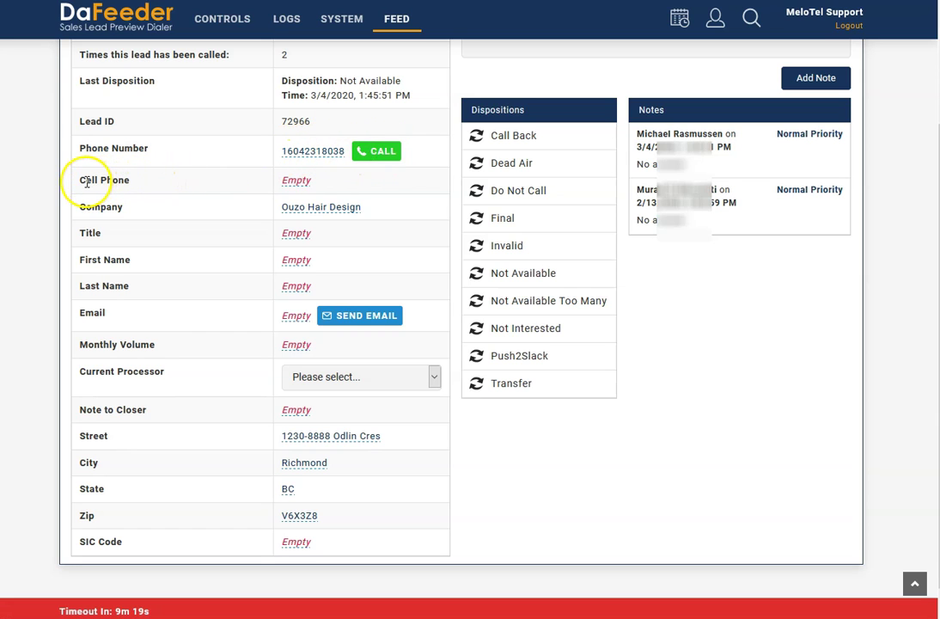
{"action": "left_click", "coordinate": [296, 181]}
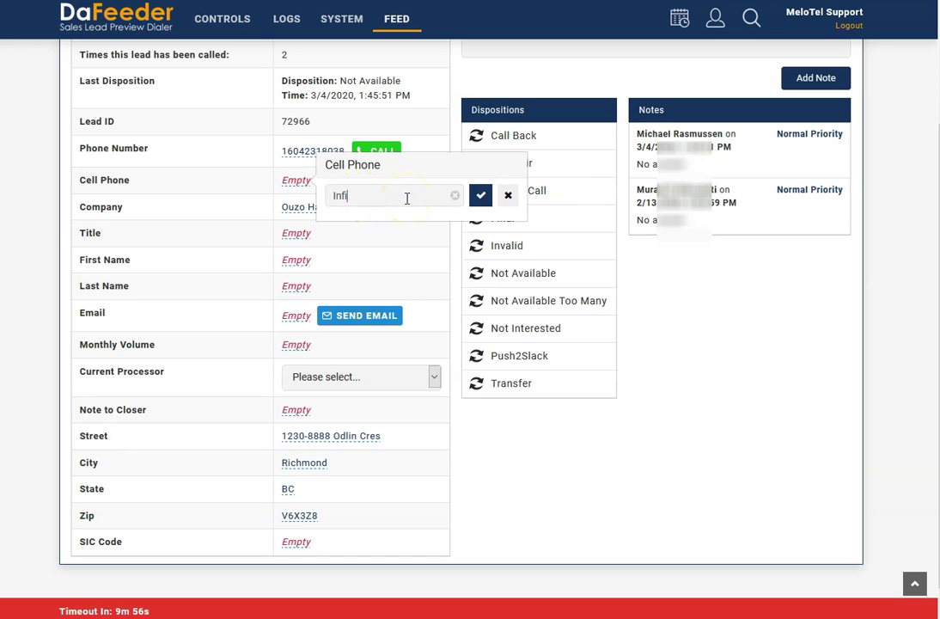
{"action": "left_click", "coordinate": [481, 197]}
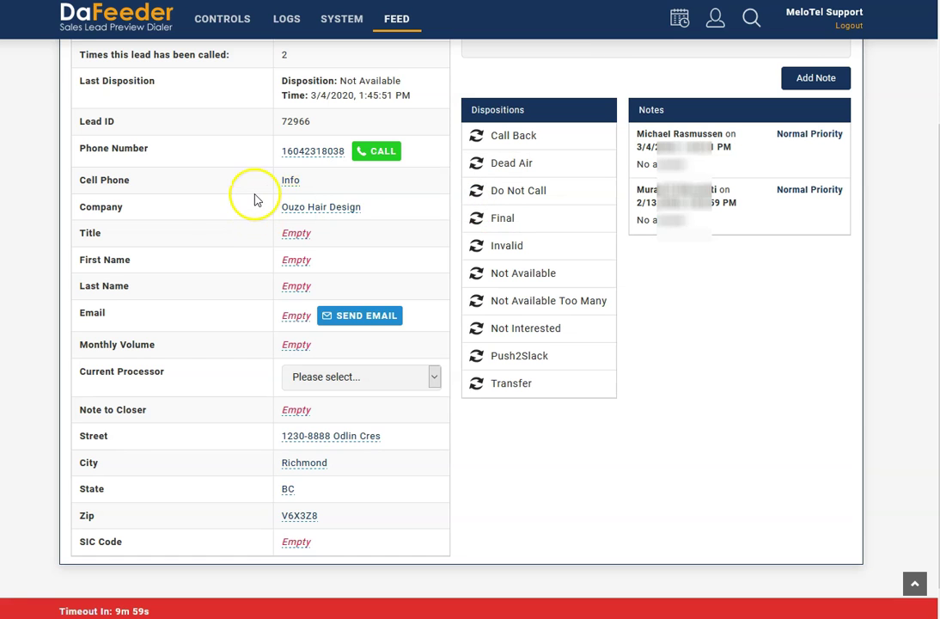
Review the available Current Processor choices for the lead without selecting one
{"action": "scroll", "coordinate": [210, 244], "scroll_direction": "down", "scroll_amount": 1}
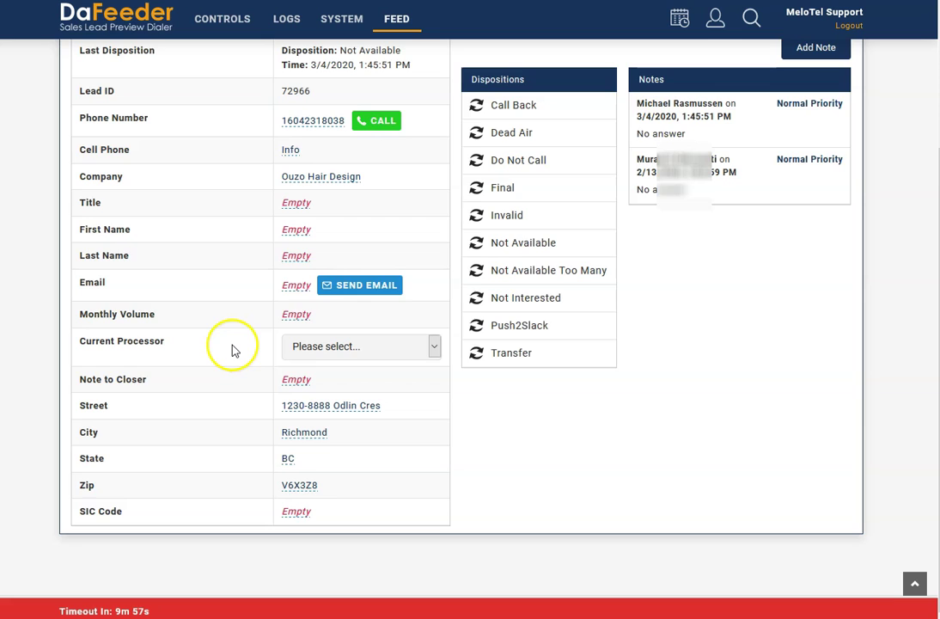
{"action": "scroll", "coordinate": [237, 352], "scroll_direction": "up", "scroll_amount": 2}
{"action": "left_click", "coordinate": [396, 420]}
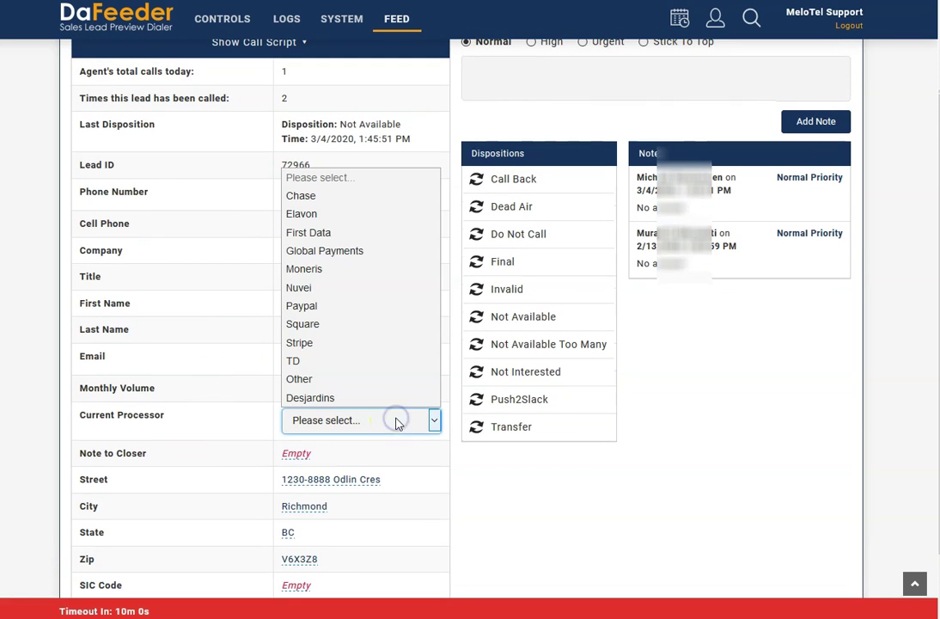
{"action": "left_click", "coordinate": [361, 425]}
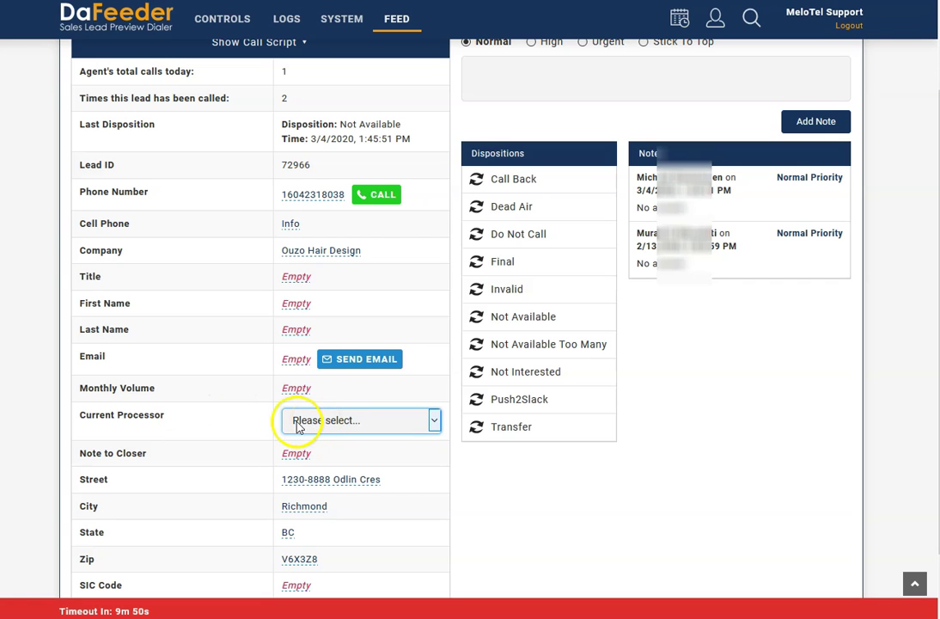
Show the lead's call script, read through the Lead Gen Script, and hide it again
{"action": "scroll", "coordinate": [315, 413], "scroll_direction": "up", "scroll_amount": 2}
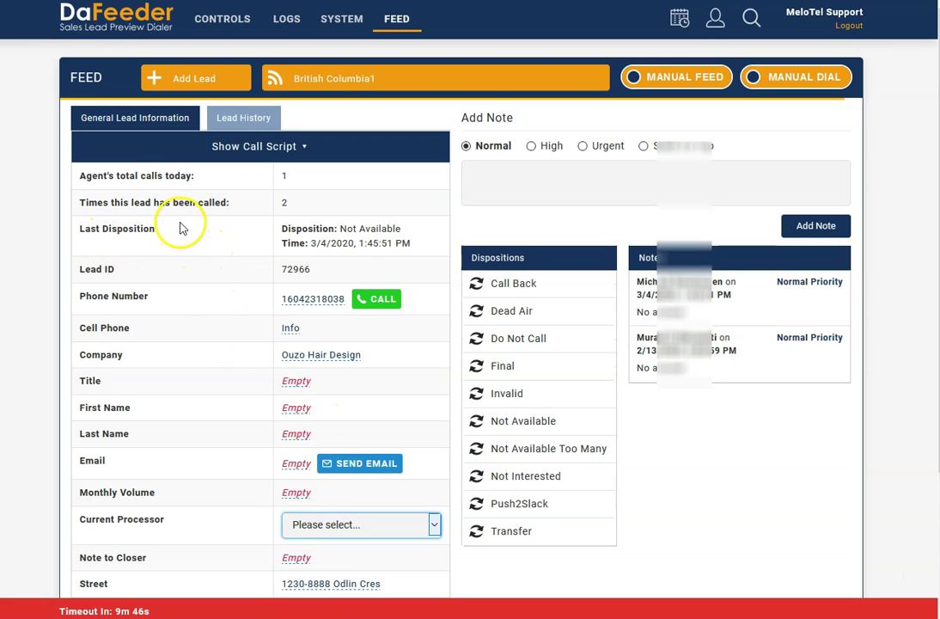
{"action": "left_click", "coordinate": [239, 151]}
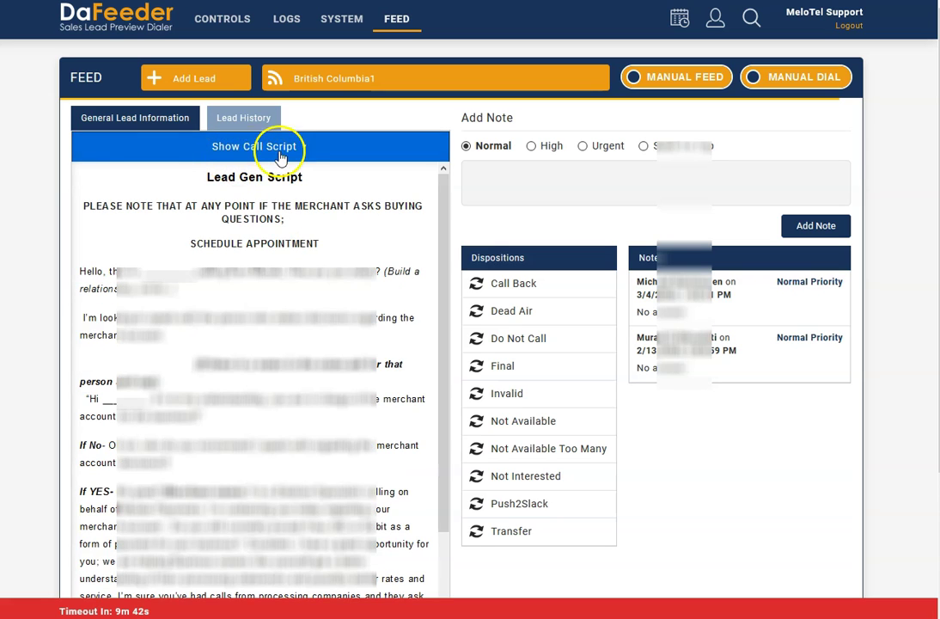
{"action": "left_click", "coordinate": [103, 146]}
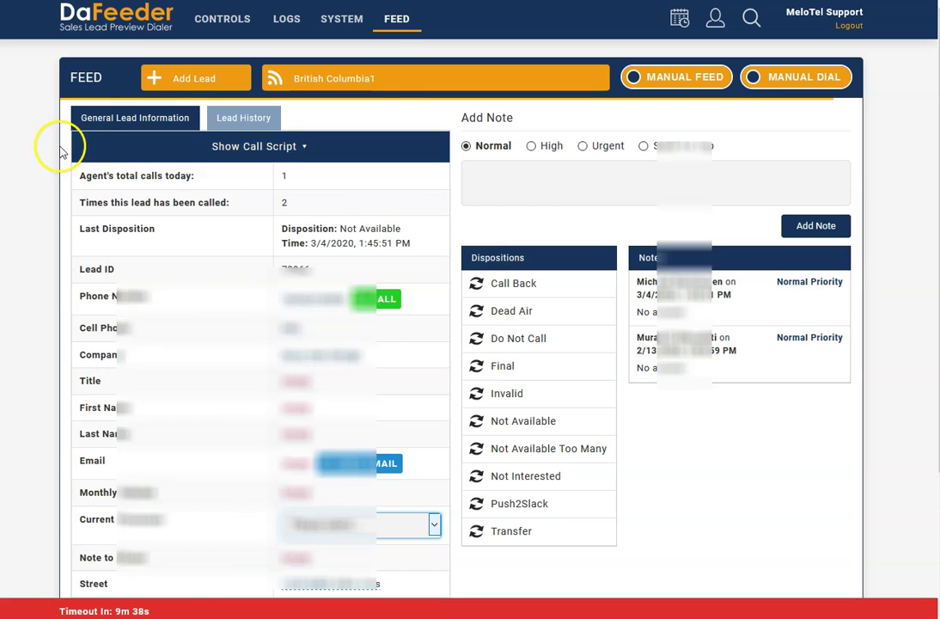
{"action": "mouse_move", "coordinate": [122, 149]}
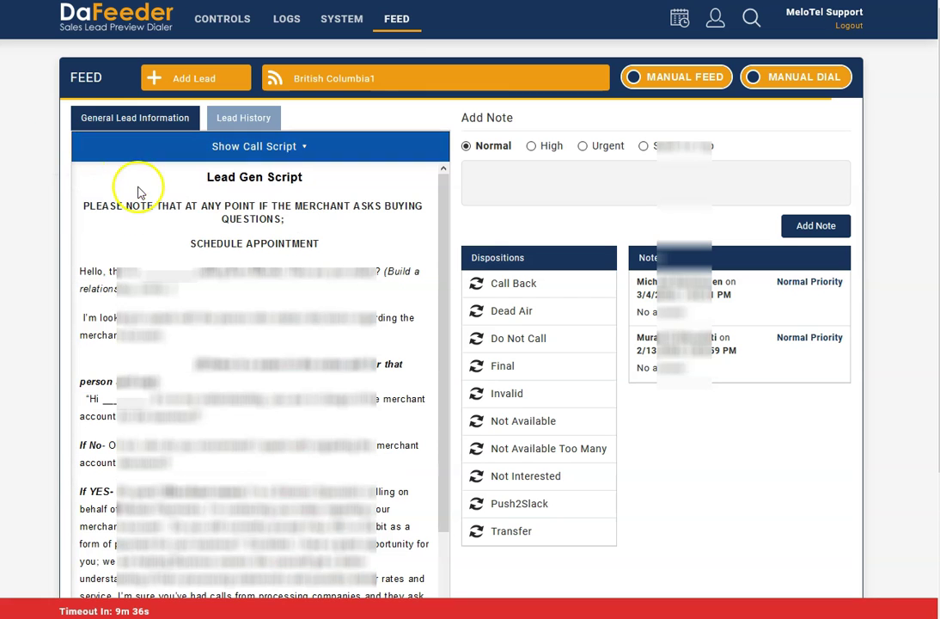
{"action": "scroll", "coordinate": [280, 347], "scroll_direction": "down", "scroll_amount": 5}
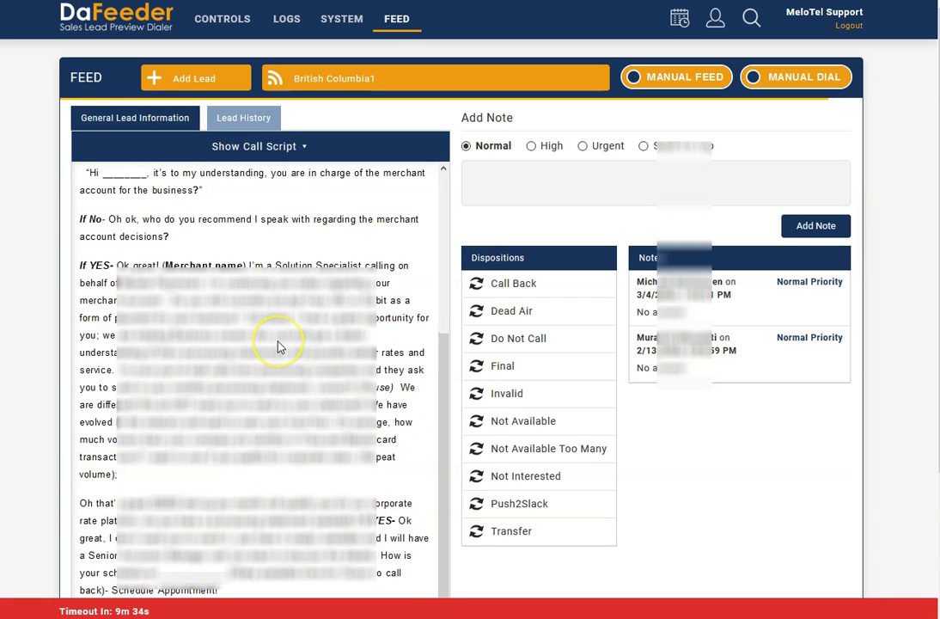
{"action": "scroll", "coordinate": [280, 346], "scroll_direction": "up", "scroll_amount": 5}
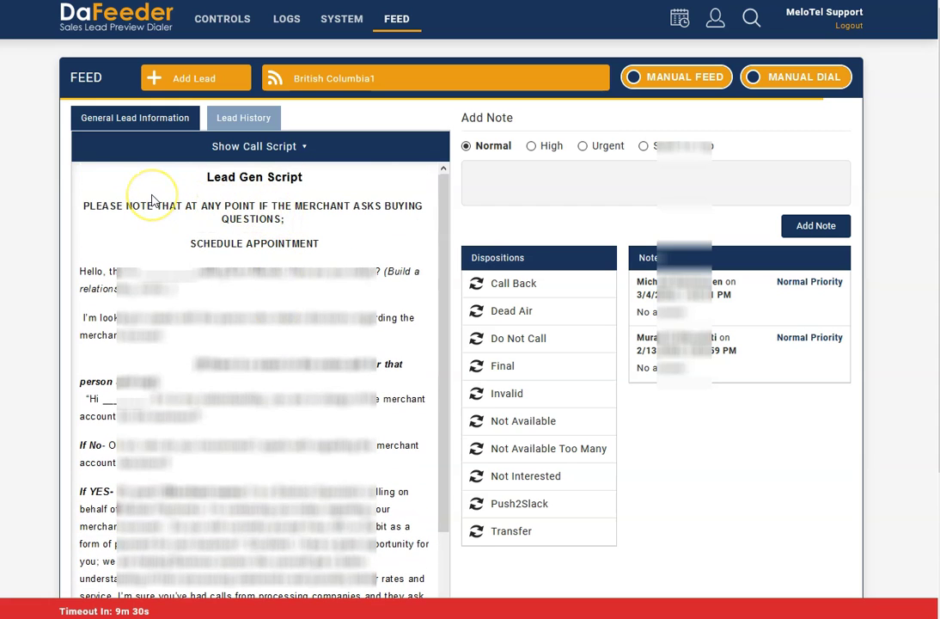
{"action": "left_click", "coordinate": [74, 155]}
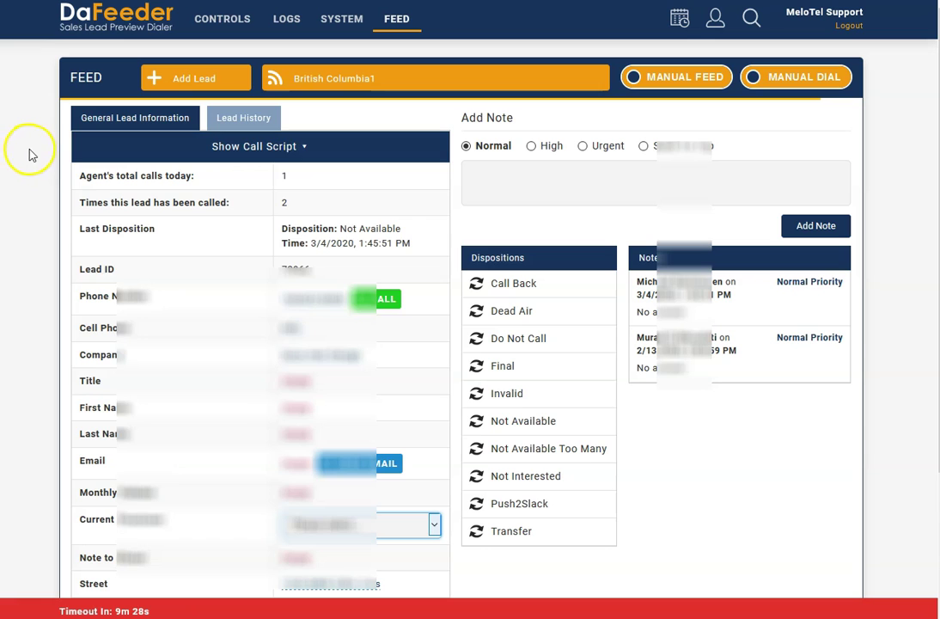
Expand and collapse the call script repeatedly, skim it once more, and return to the lead's details
{"action": "left_click", "coordinate": [91, 153]}
{"action": "left_click", "coordinate": [93, 152]}
{"action": "left_click", "coordinate": [79, 148]}
{"action": "left_click", "coordinate": [86, 146]}
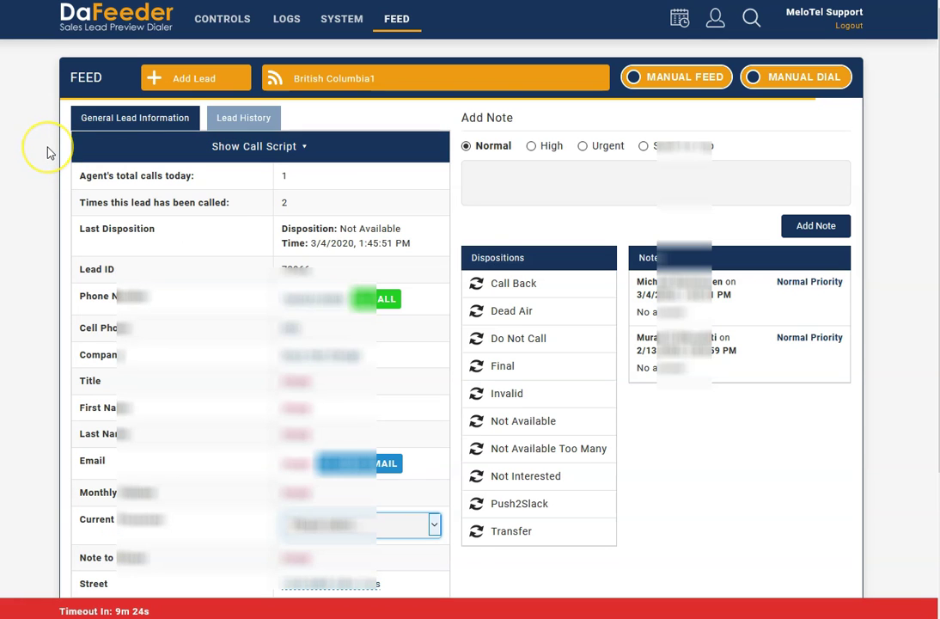
{"action": "left_click", "coordinate": [97, 144]}
{"action": "left_click", "coordinate": [76, 146]}
{"action": "left_click", "coordinate": [101, 145]}
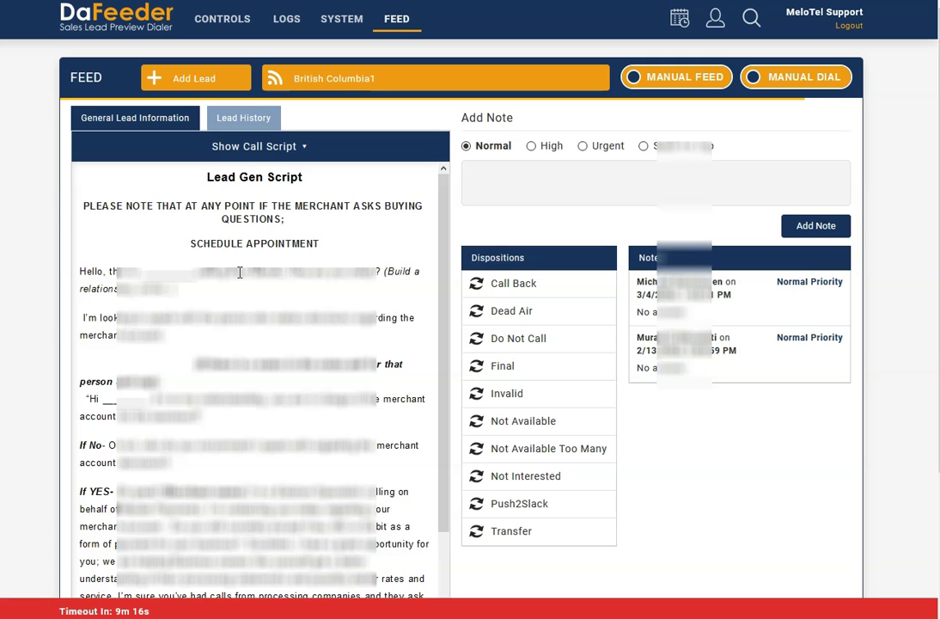
{"action": "scroll", "coordinate": [292, 403], "scroll_direction": "down", "scroll_amount": 4}
{"action": "scroll", "coordinate": [189, 310], "scroll_direction": "up", "scroll_amount": 4}
{"action": "left_click", "coordinate": [109, 148]}
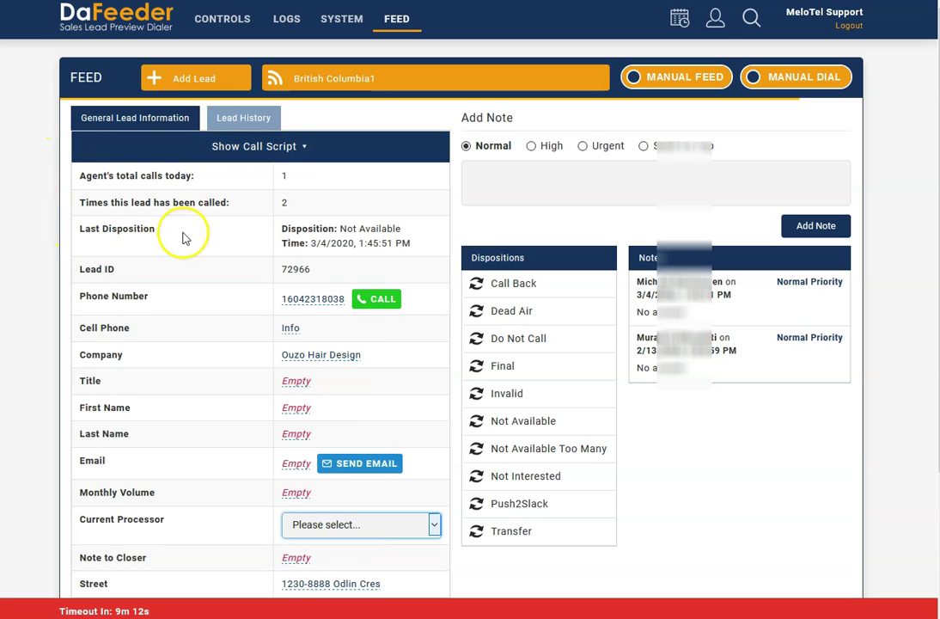
Open the lead's history and examine its earliest campaign feed entry with its user and date
{"action": "left_click", "coordinate": [257, 119]}
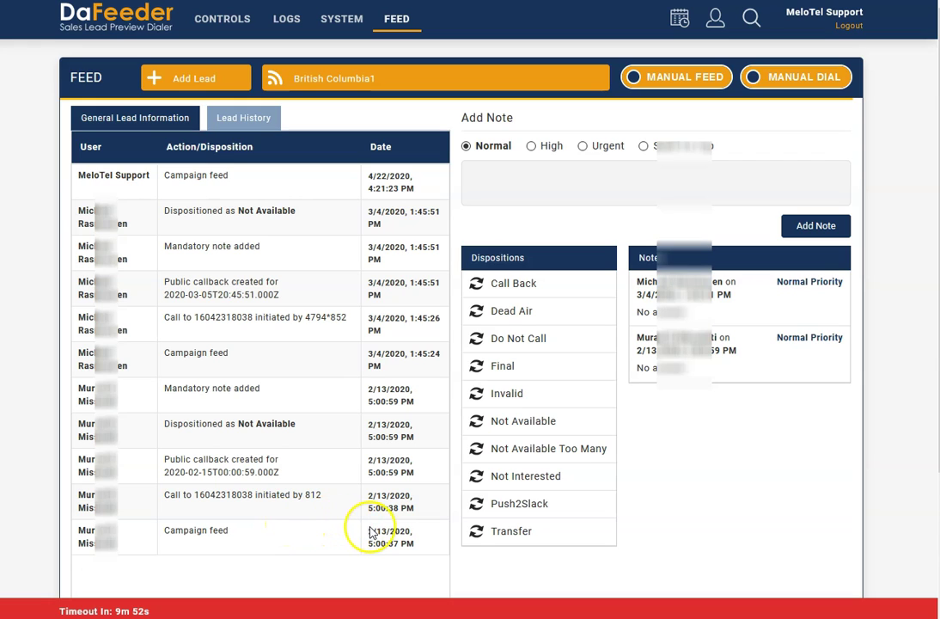
{"action": "left_click_drag", "start_coordinate": [424, 544], "coordinate": [82, 535]}
{"action": "left_click", "coordinate": [241, 537]}
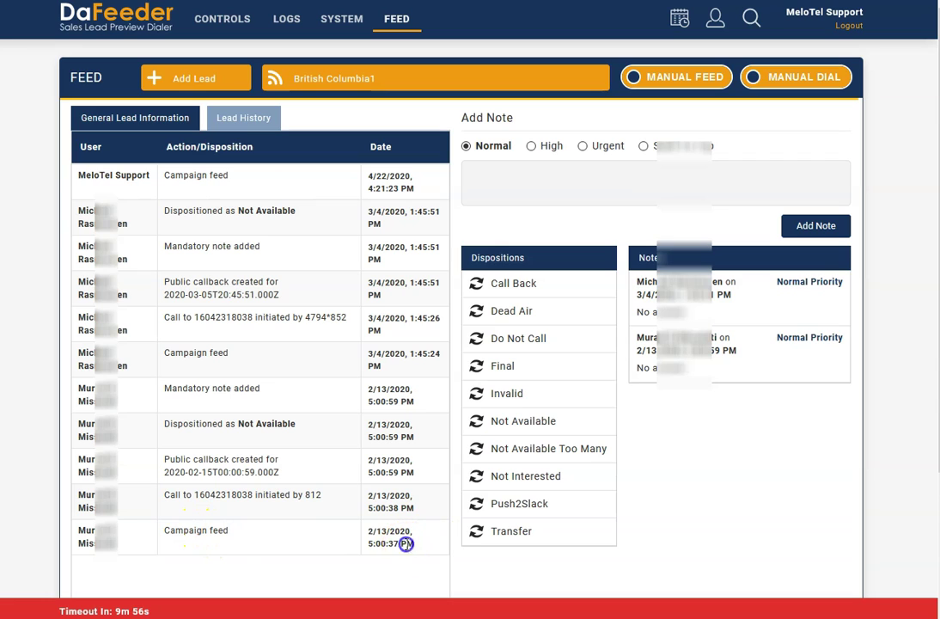
{"action": "left_click", "coordinate": [371, 540]}
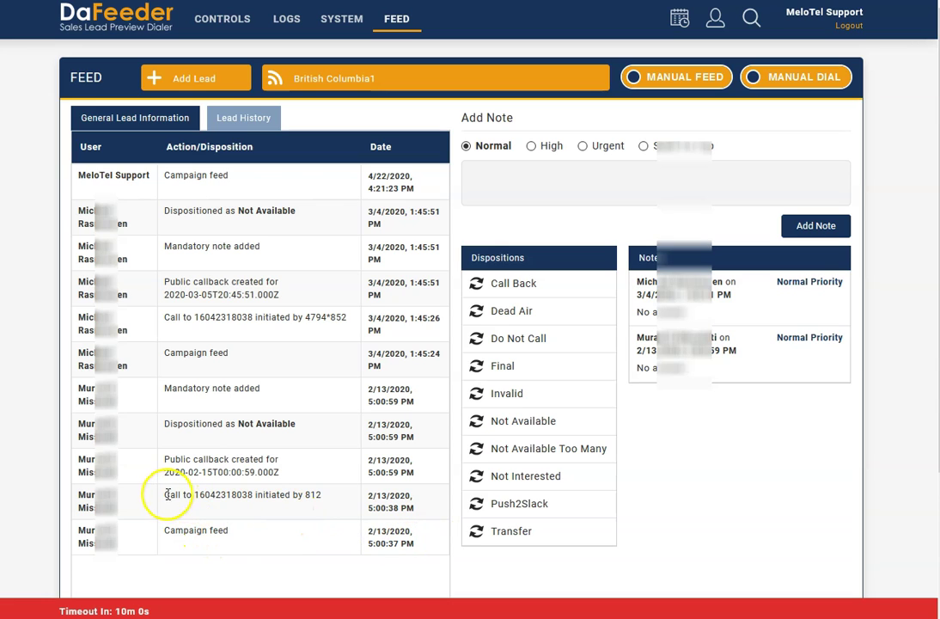
Examine the 2/13/2020 call, public callback and Not Available disposition entries in the lead's history
{"action": "left_click_drag", "start_coordinate": [314, 495], "coordinate": [195, 495]}
{"action": "left_click", "coordinate": [269, 481]}
{"action": "left_click_drag", "start_coordinate": [226, 460], "coordinate": [174, 458]}
{"action": "left_click_drag", "start_coordinate": [298, 425], "coordinate": [225, 425]}
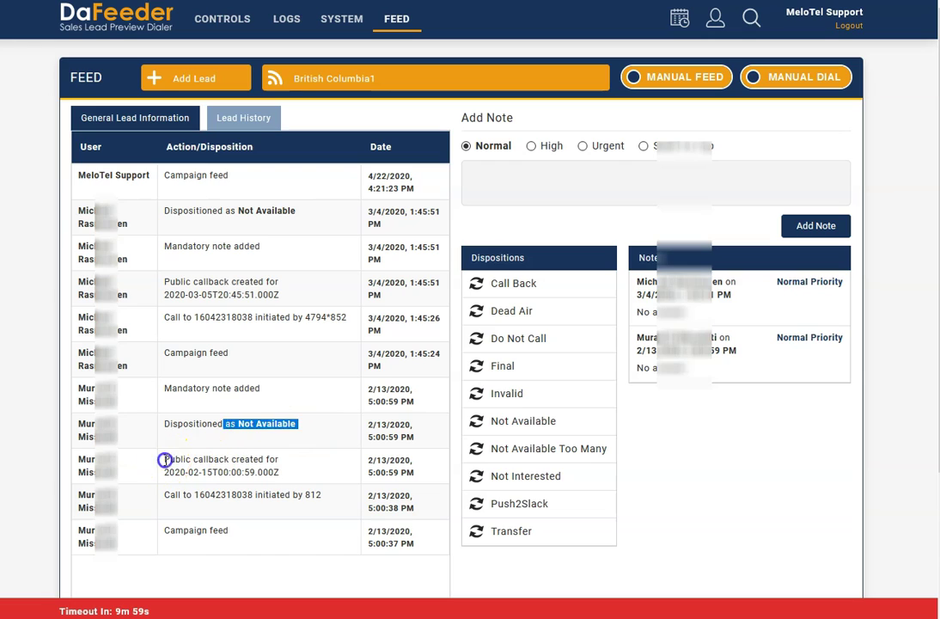
{"action": "left_click_drag", "start_coordinate": [162, 460], "coordinate": [214, 460]}
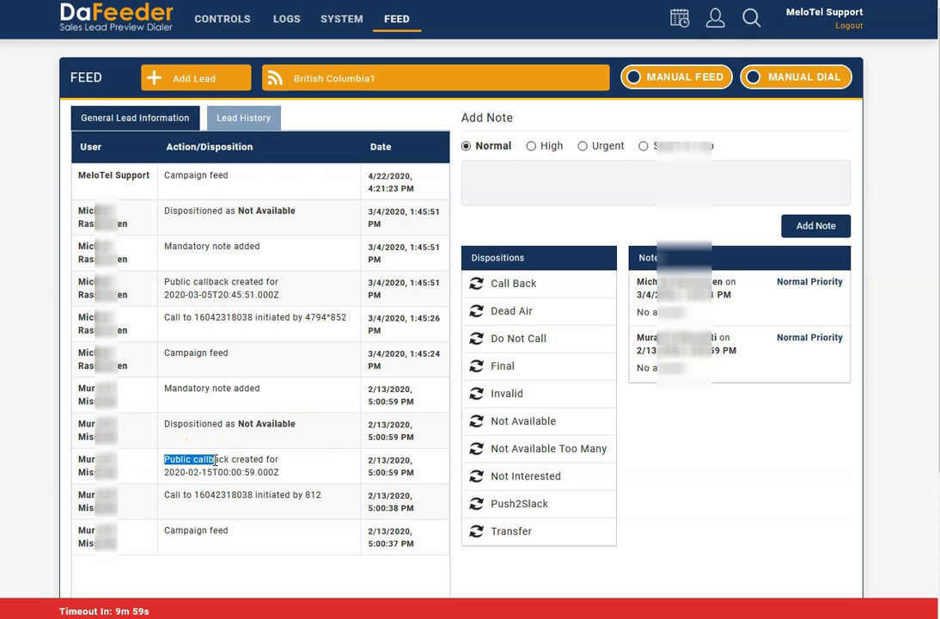
{"action": "left_click", "coordinate": [253, 424]}
Compare the 2/13/2020 mandatory note entry with the lead's matching note, and examine the newest campaign feed entry
{"action": "left_click_drag", "start_coordinate": [272, 393], "coordinate": [179, 386]}
{"action": "left_click", "coordinate": [273, 393]}
{"action": "left_click", "coordinate": [288, 361]}
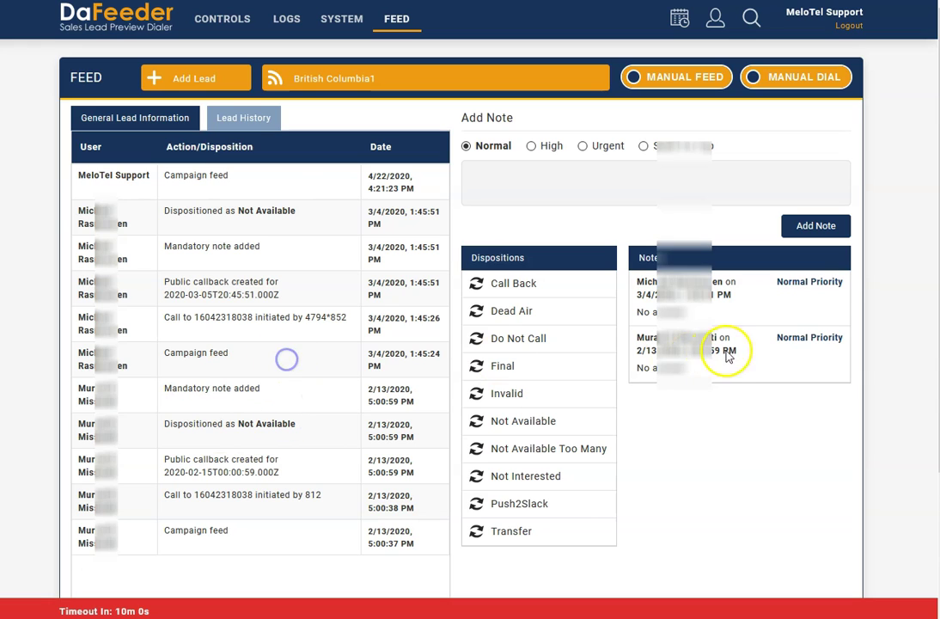
{"action": "left_click_drag", "start_coordinate": [686, 368], "coordinate": [653, 368]}
{"action": "left_click", "coordinate": [267, 366]}
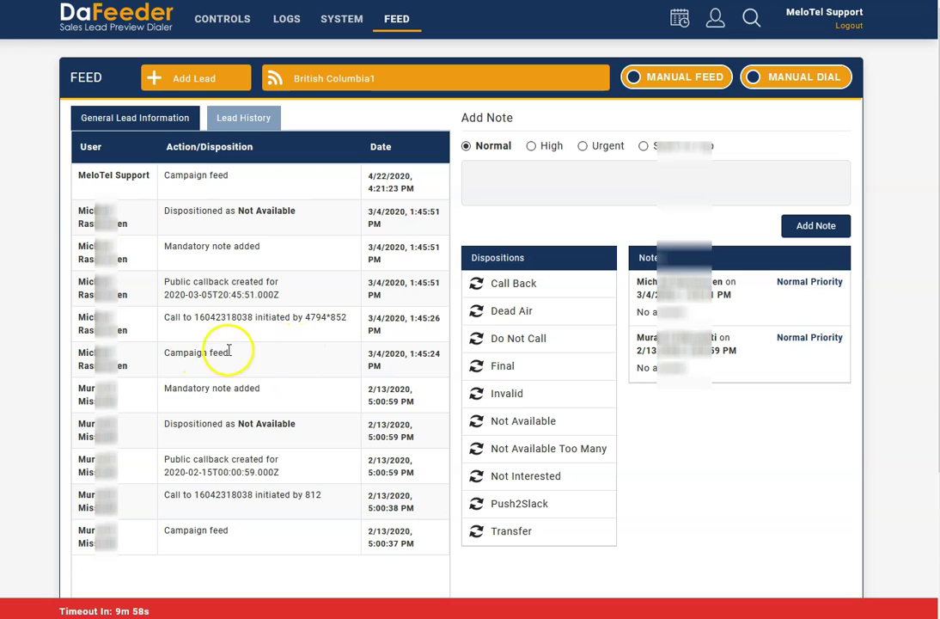
{"action": "left_click", "coordinate": [254, 357]}
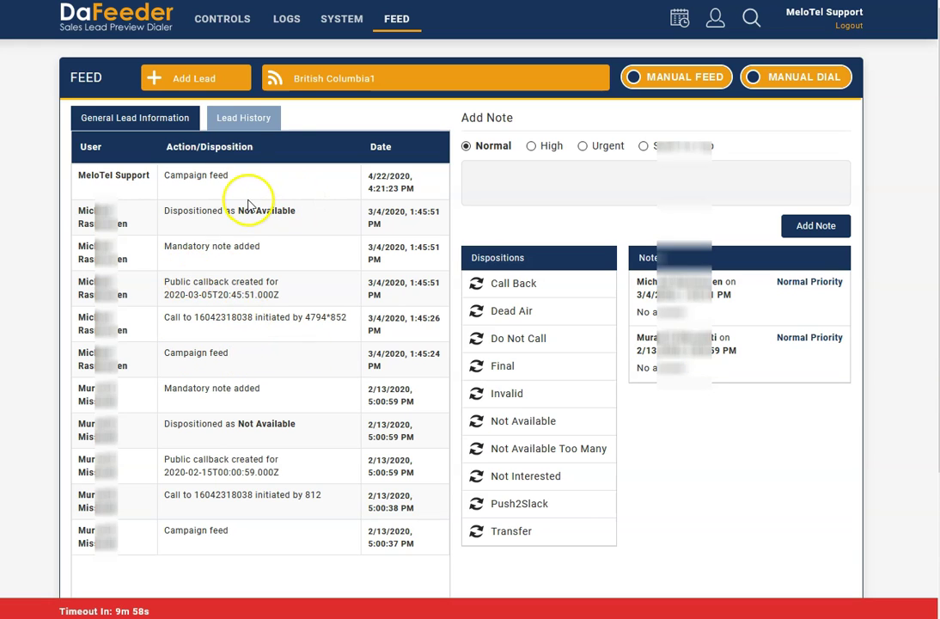
{"action": "left_click_drag", "start_coordinate": [230, 177], "coordinate": [80, 176]}
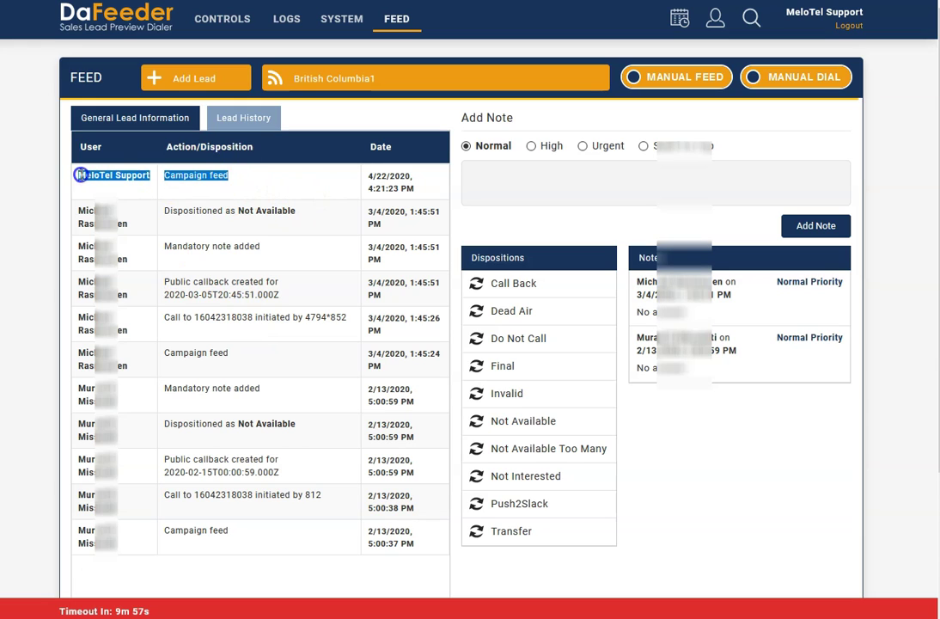
{"action": "left_click", "coordinate": [242, 182]}
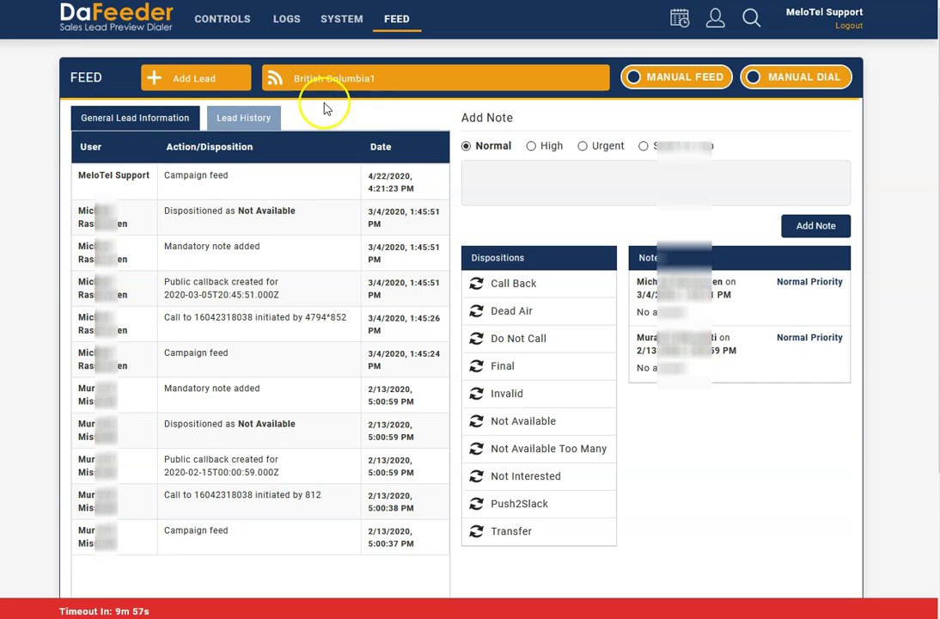
Return to the general lead information, add the note "Hi" with Stick To Top priority, and reset the note priority to Normal
{"action": "left_click", "coordinate": [163, 116]}
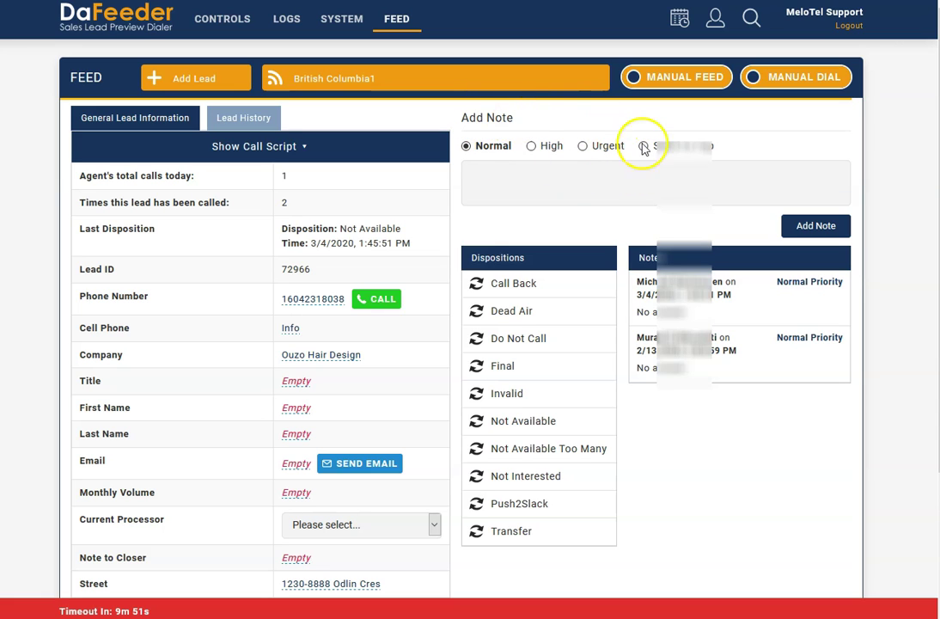
{"action": "left_click", "coordinate": [615, 172]}
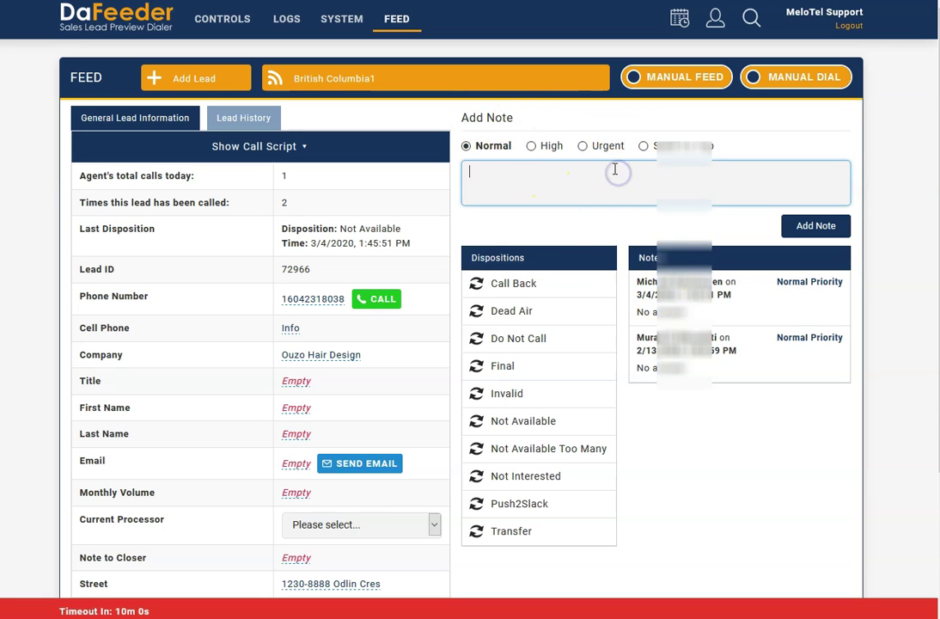
{"action": "left_click", "coordinate": [667, 148]}
{"action": "left_click", "coordinate": [644, 179]}
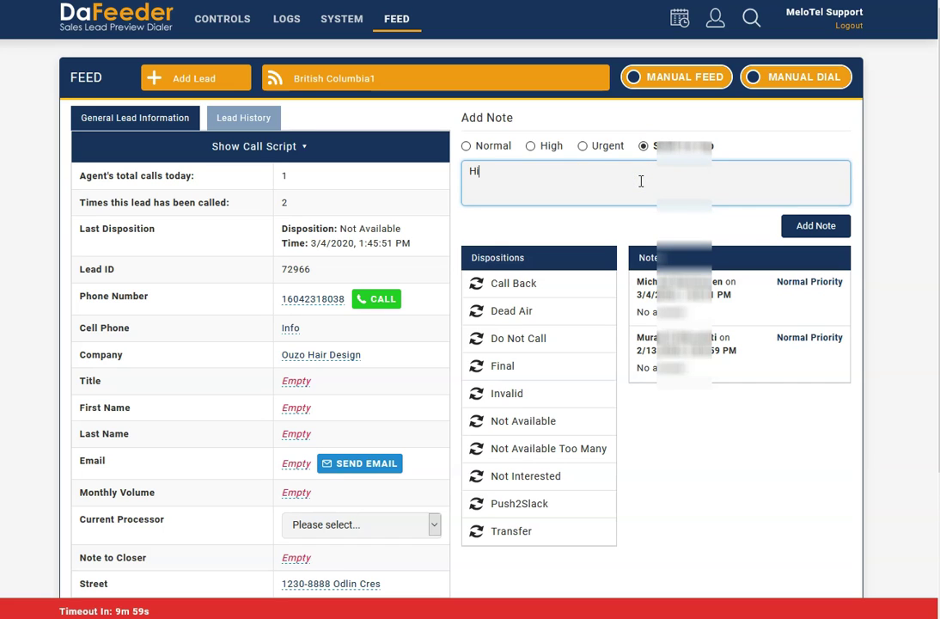
{"action": "left_click", "coordinate": [833, 228]}
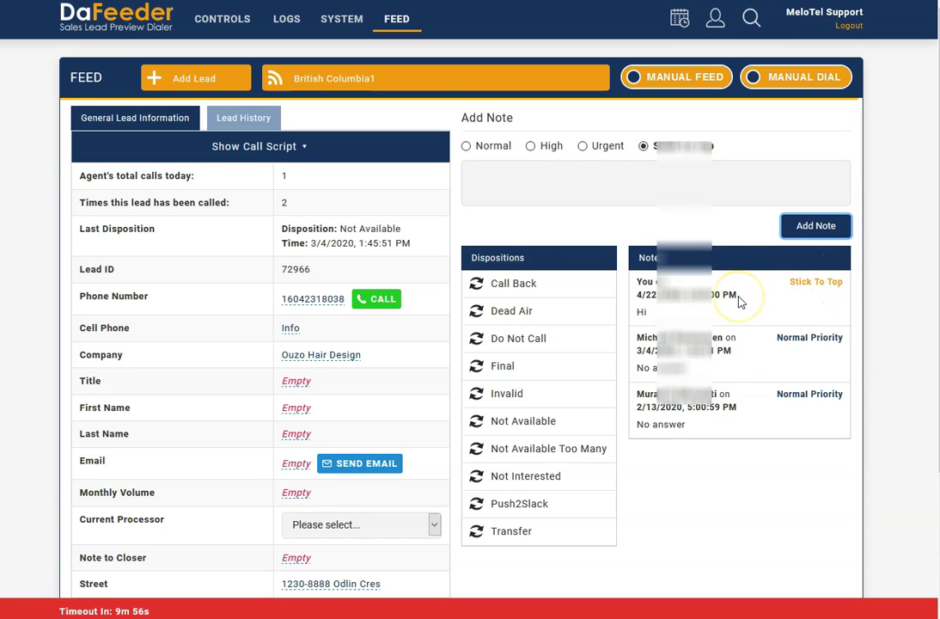
{"action": "left_click", "coordinate": [495, 147]}
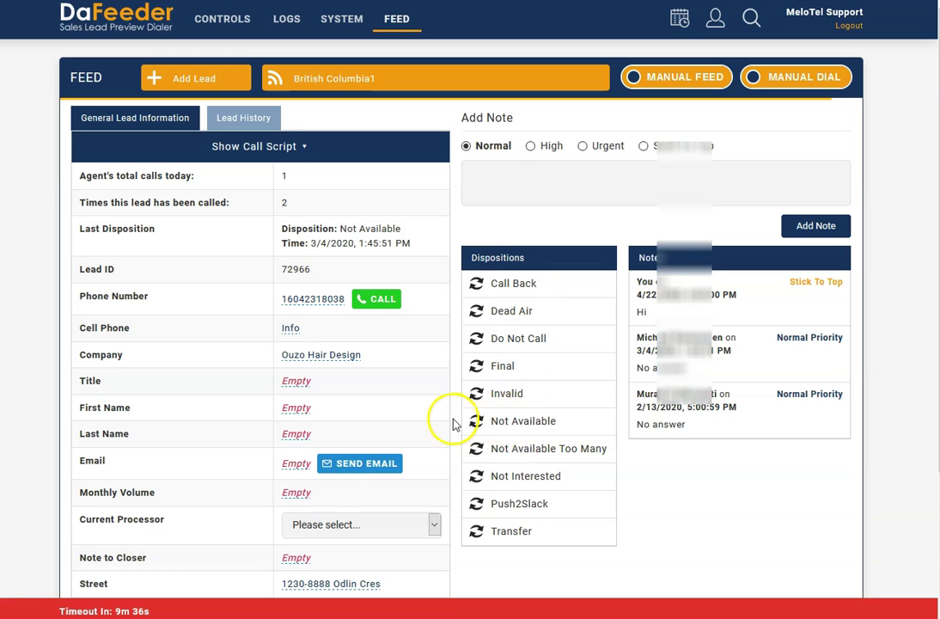
Review the No answer, DM Not Available and Other note options for the Not Available disposition, and cancel the dispositioning
{"action": "left_click", "coordinate": [526, 422]}
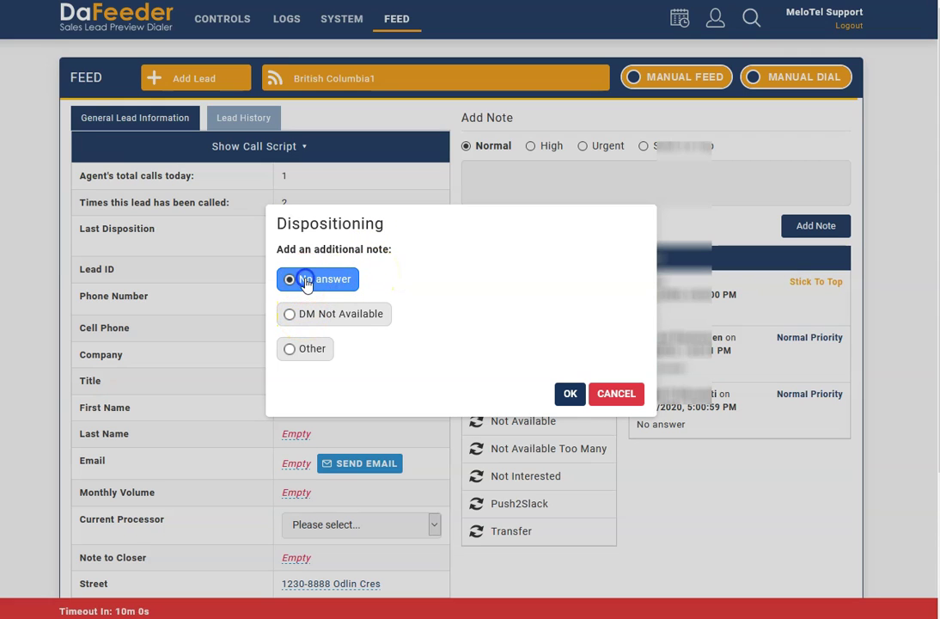
{"action": "left_click", "coordinate": [291, 318]}
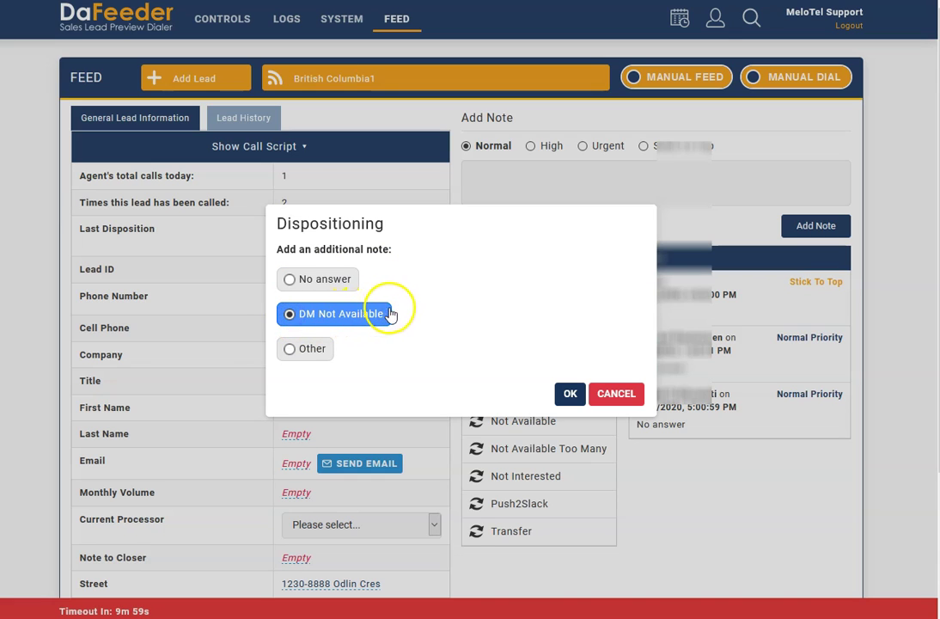
{"action": "left_click", "coordinate": [298, 355]}
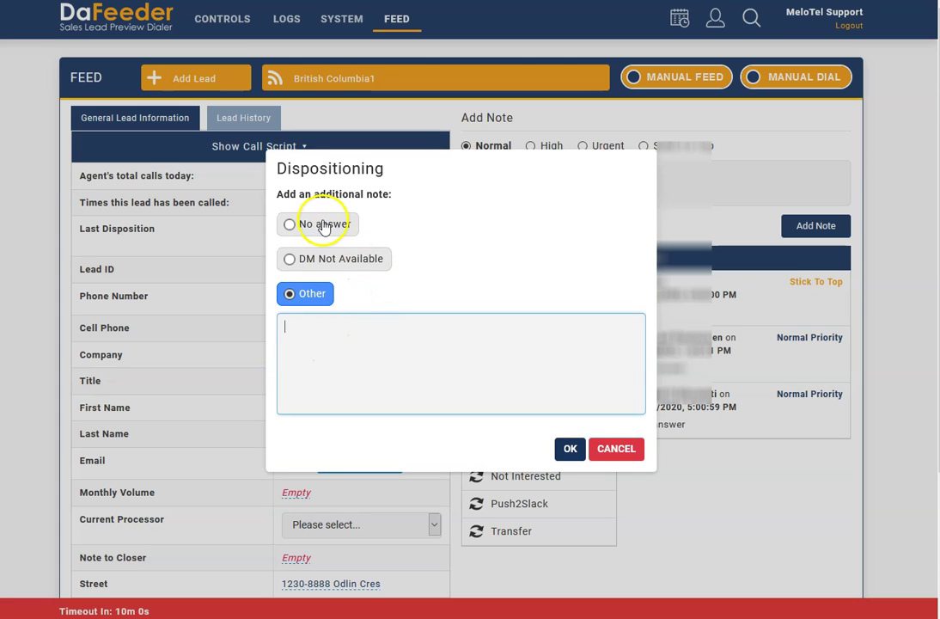
{"action": "left_click", "coordinate": [325, 225]}
{"action": "left_click", "coordinate": [623, 394]}
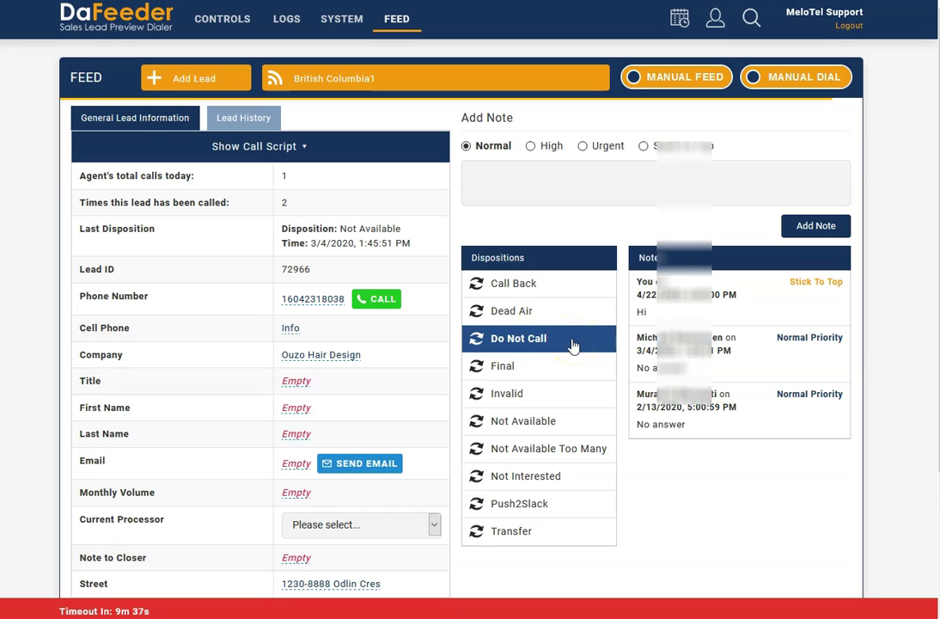
Try a Call Back disposition with a private callback dated 2020/04/23 17:15 and the Callback note, and cancel it
{"action": "left_click", "coordinate": [529, 284]}
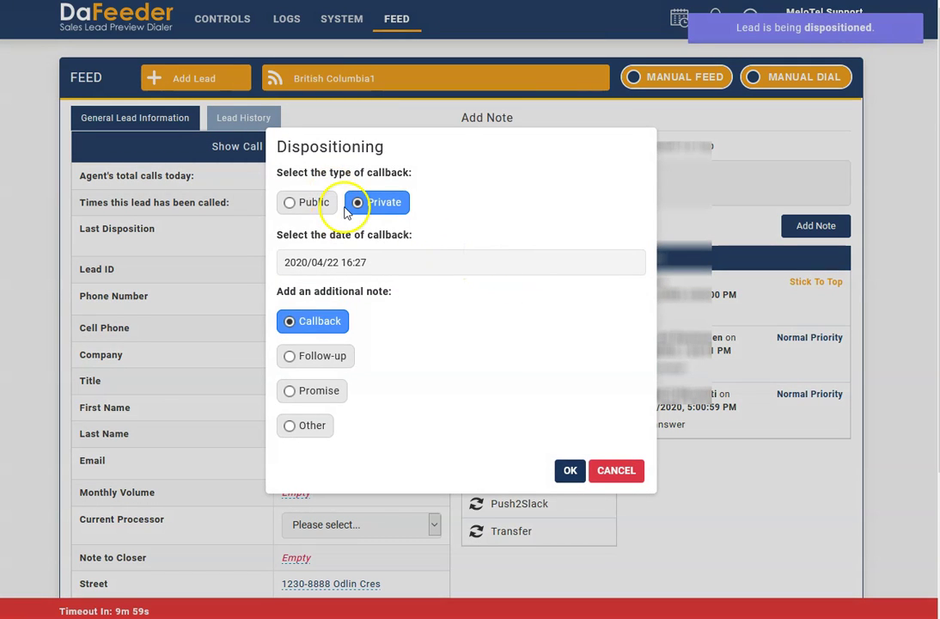
{"action": "left_click", "coordinate": [314, 202]}
{"action": "left_click", "coordinate": [365, 202]}
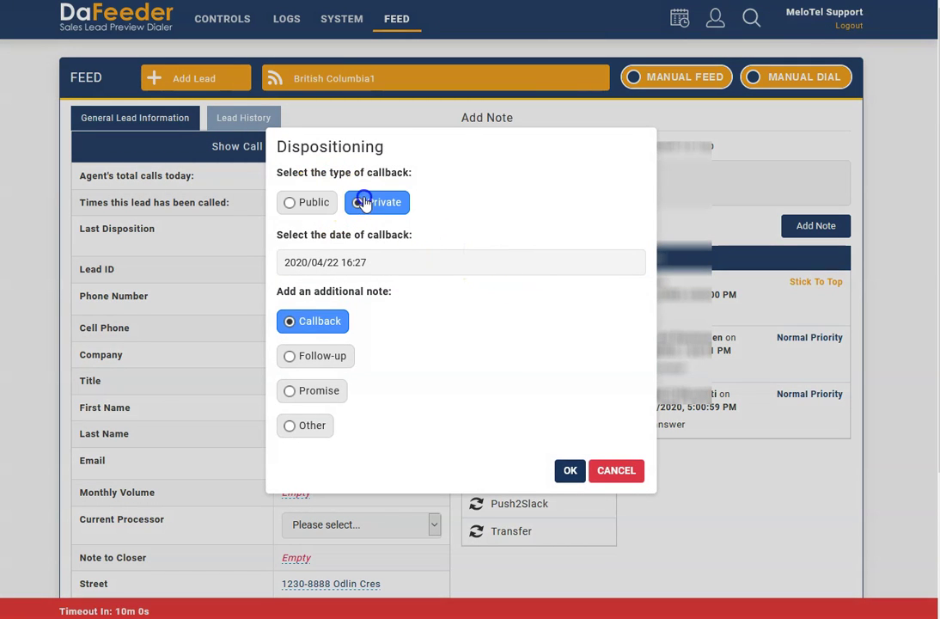
{"action": "left_click", "coordinate": [309, 263]}
{"action": "left_click", "coordinate": [395, 403]}
{"action": "left_click", "coordinate": [472, 362]}
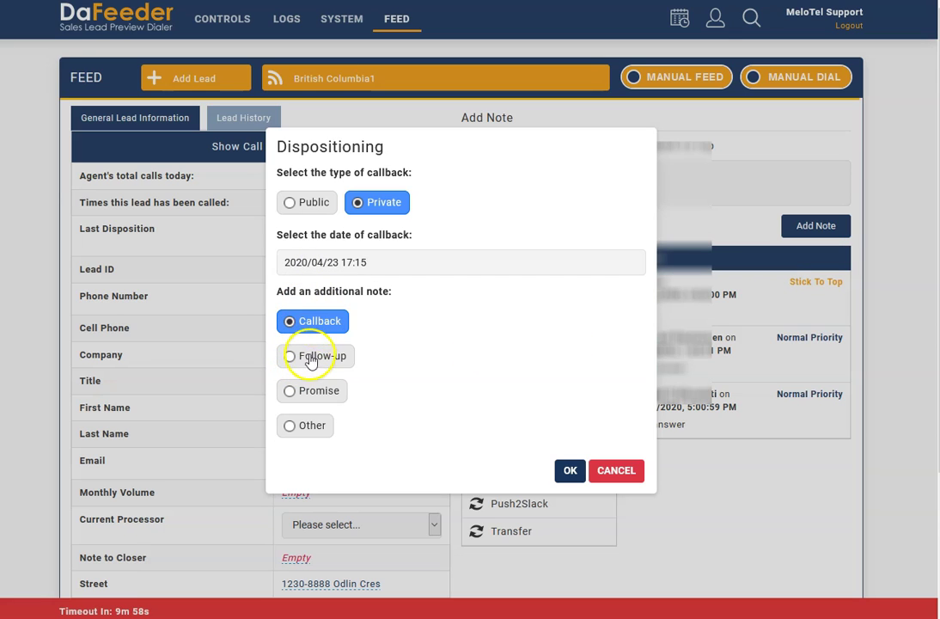
{"action": "left_click", "coordinate": [615, 471]}
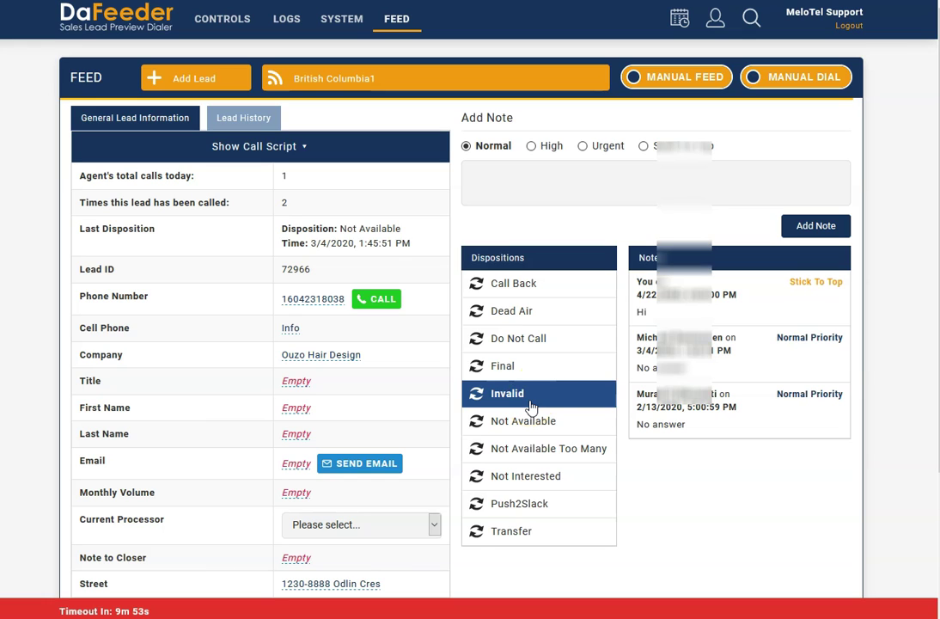
Open the callback calendar and look through April 2020
{"action": "left_click", "coordinate": [679, 18]}
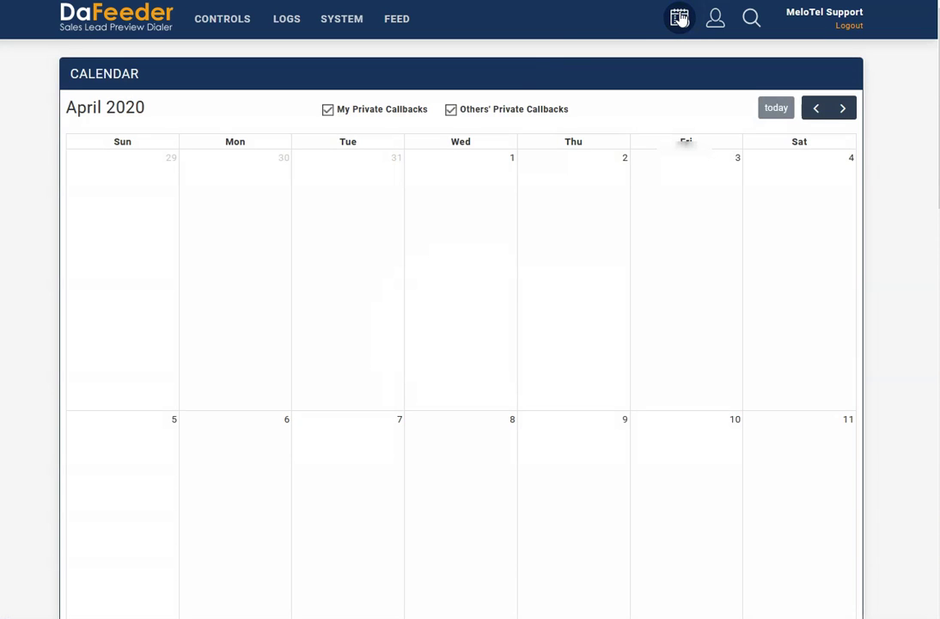
{"action": "scroll", "coordinate": [430, 303], "scroll_direction": "down", "scroll_amount": 5}
{"action": "scroll", "coordinate": [431, 302], "scroll_direction": "down", "scroll_amount": 5}
{"action": "scroll", "coordinate": [431, 303], "scroll_direction": "up", "scroll_amount": 10}
Return to the feed and load a lead from the British Columbia1 campaign
{"action": "left_click", "coordinate": [372, 21]}
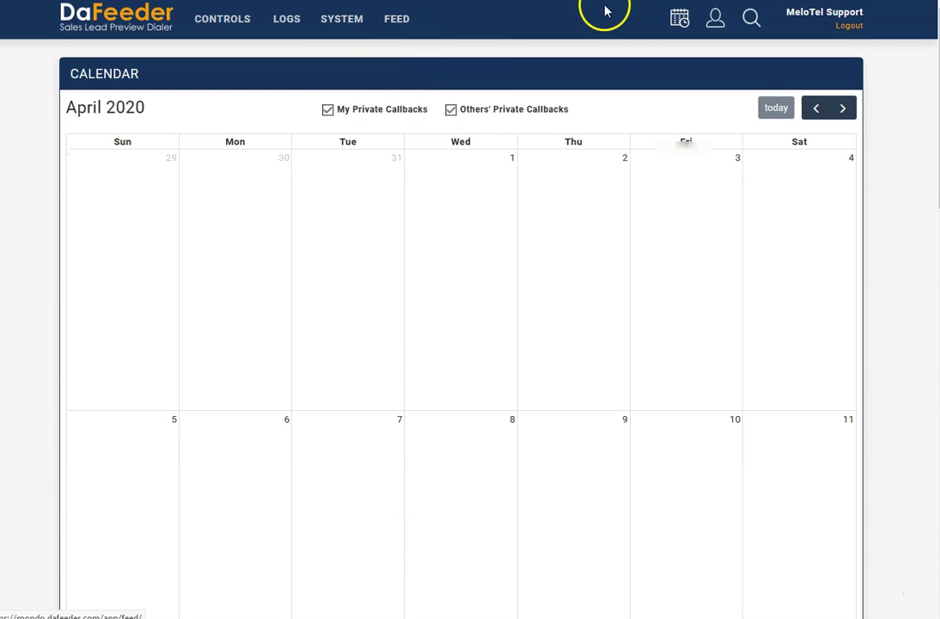
{"action": "left_click", "coordinate": [394, 22]}
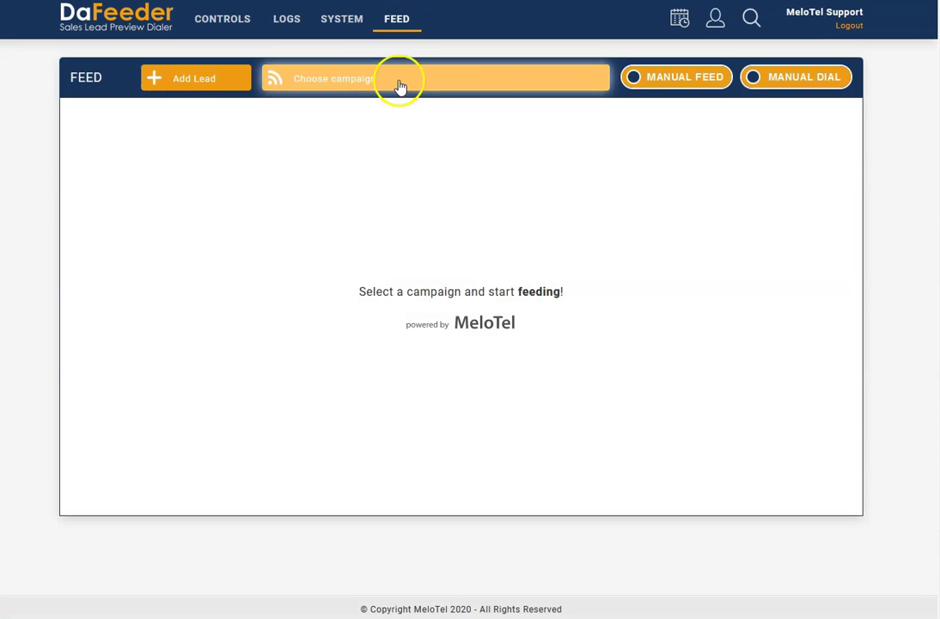
{"action": "left_click", "coordinate": [399, 84]}
{"action": "left_click", "coordinate": [335, 132]}
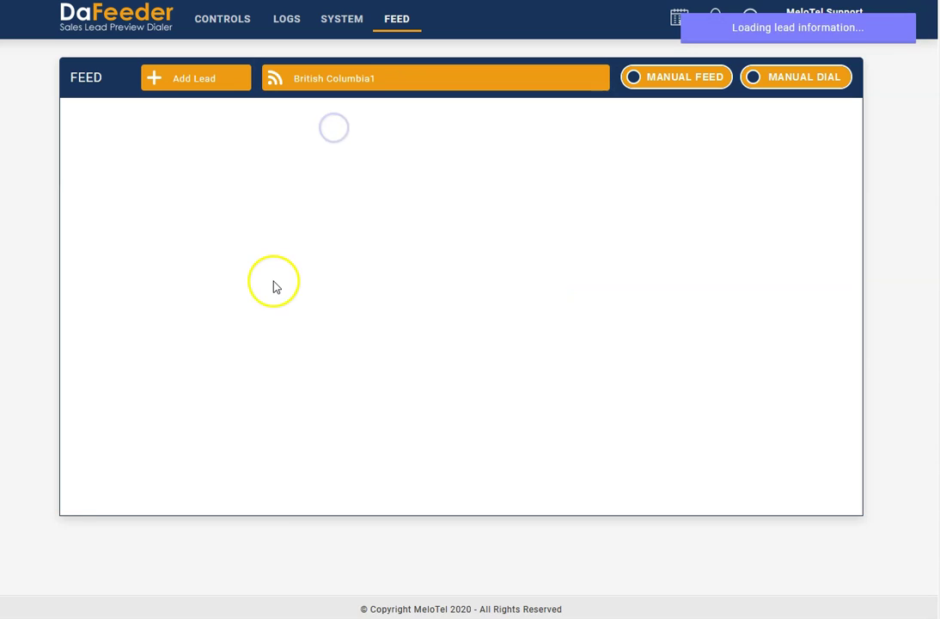
Disposition the lead as Call Back with a private callback on 2020/04/23 at 16:27 and the Callback note
{"action": "left_click", "coordinate": [529, 295]}
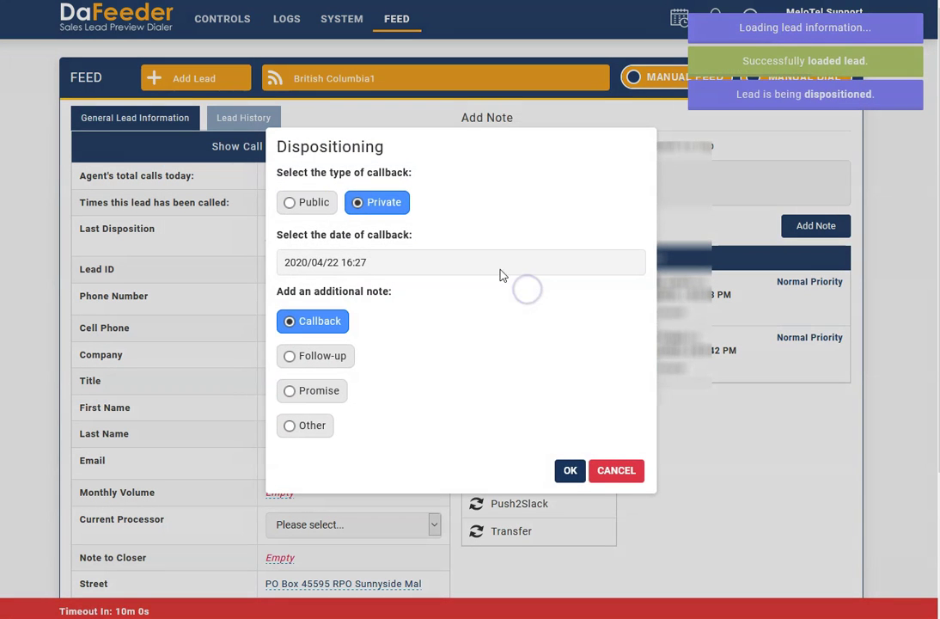
{"action": "left_click", "coordinate": [342, 262]}
{"action": "left_click", "coordinate": [388, 395]}
{"action": "left_click", "coordinate": [591, 325]}
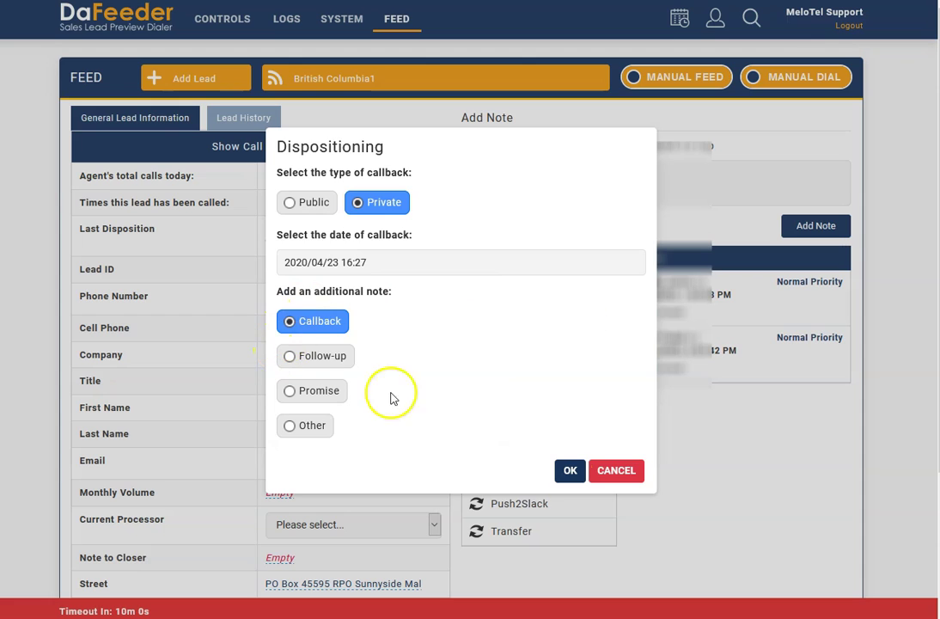
{"action": "left_click", "coordinate": [568, 470]}
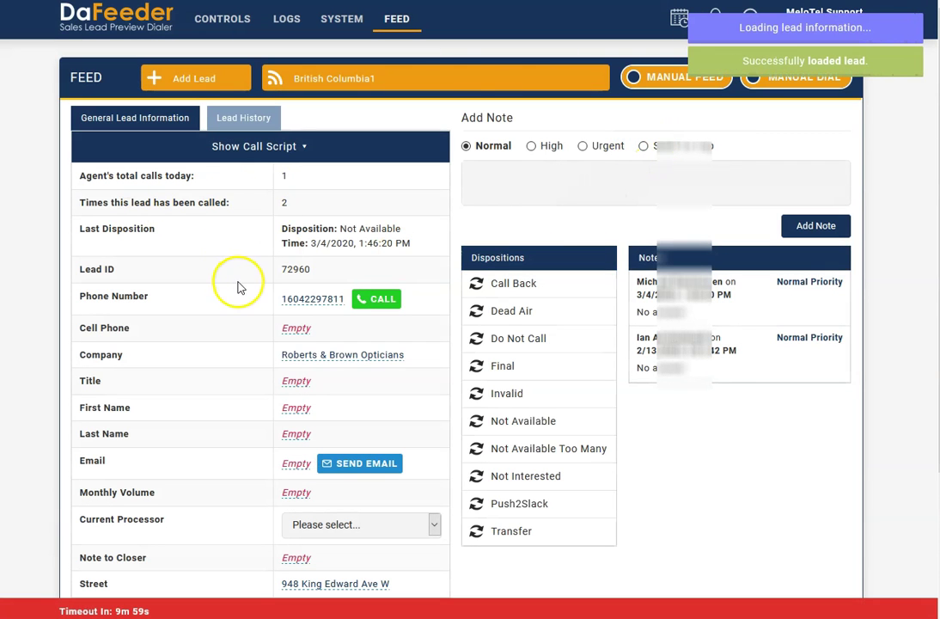
Open the callback calendar and examine the private callback scheduled on April 23
{"action": "left_click", "coordinate": [515, 366]}
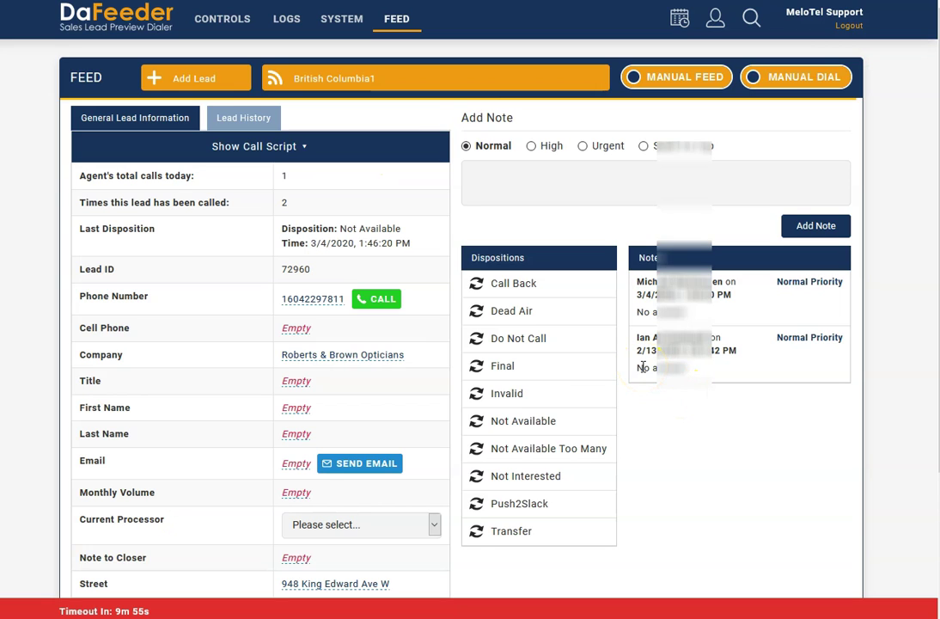
{"action": "left_click", "coordinate": [681, 18]}
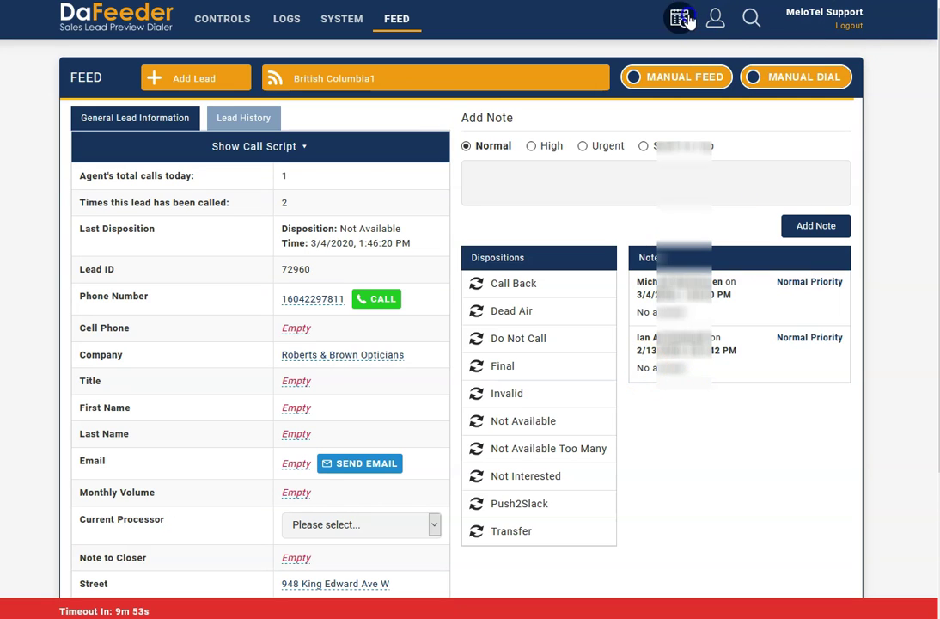
{"action": "scroll", "coordinate": [599, 382], "scroll_direction": "down", "scroll_amount": 7}
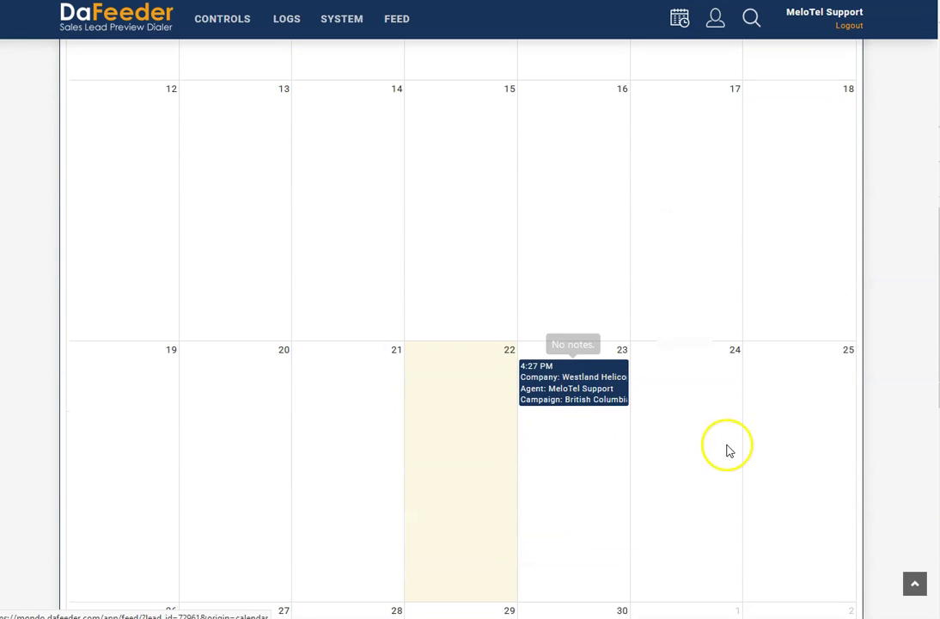
{"action": "scroll", "coordinate": [716, 428], "scroll_direction": "up", "scroll_amount": 6}
{"action": "scroll", "coordinate": [720, 430], "scroll_direction": "down", "scroll_amount": 2}
{"action": "scroll", "coordinate": [718, 430], "scroll_direction": "up", "scroll_amount": 3}
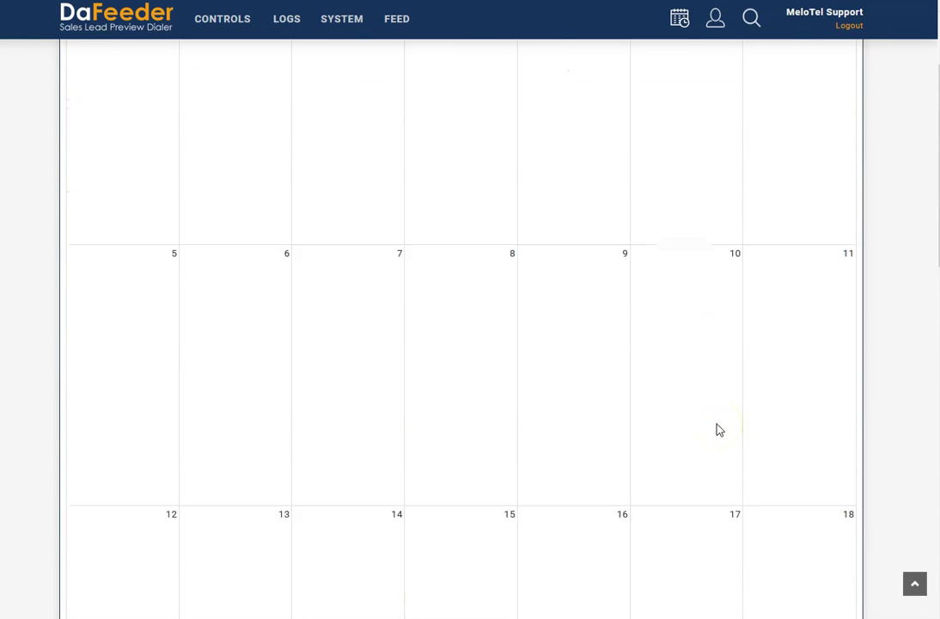
{"action": "scroll", "coordinate": [416, 300], "scroll_direction": "down", "scroll_amount": 7}
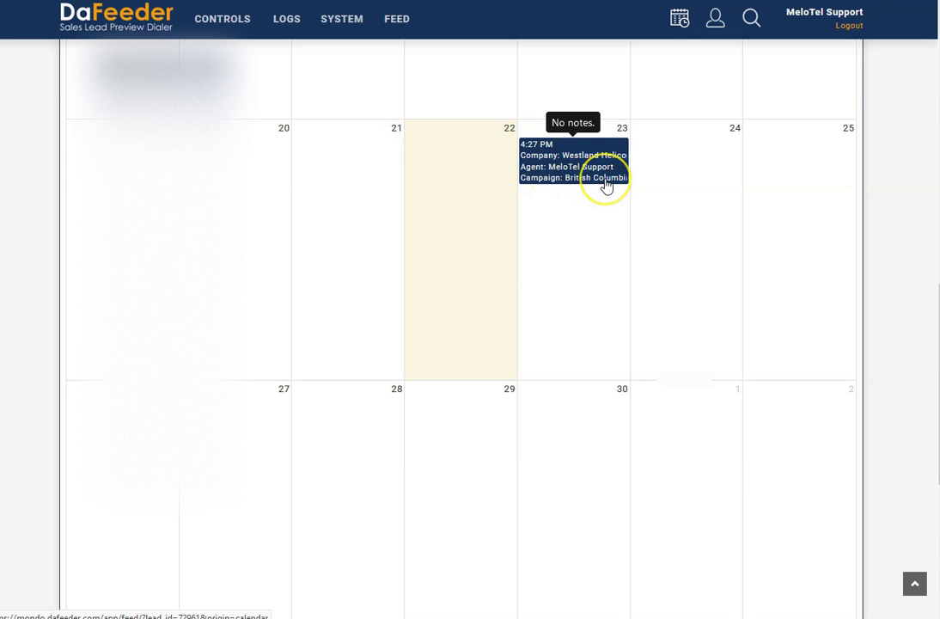
Open the lead behind the April 23 Westland Helicopters callback from the calendar and show its history
{"action": "scroll", "coordinate": [666, 182], "scroll_direction": "up", "scroll_amount": 1}
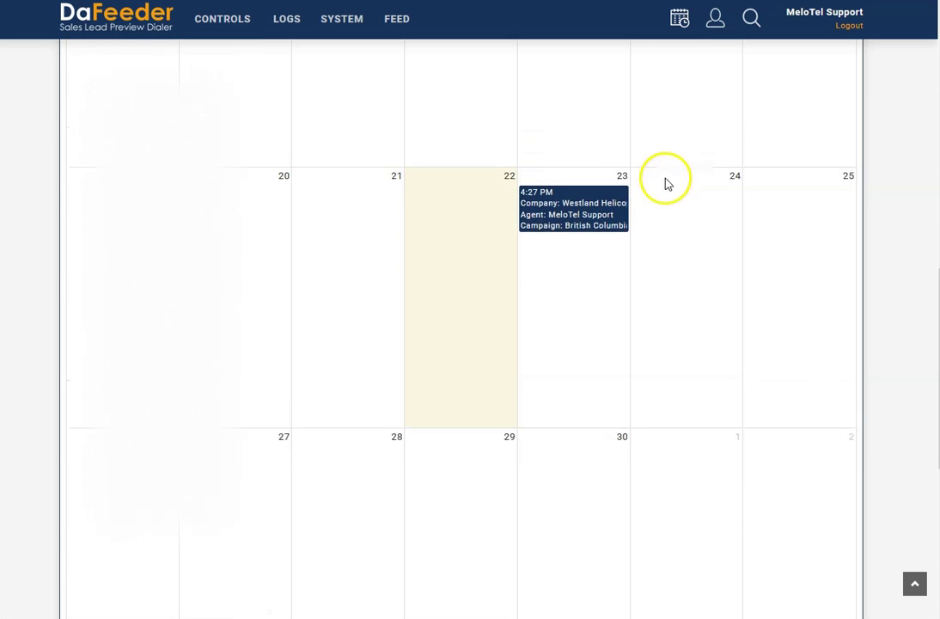
{"action": "left_click", "coordinate": [570, 236]}
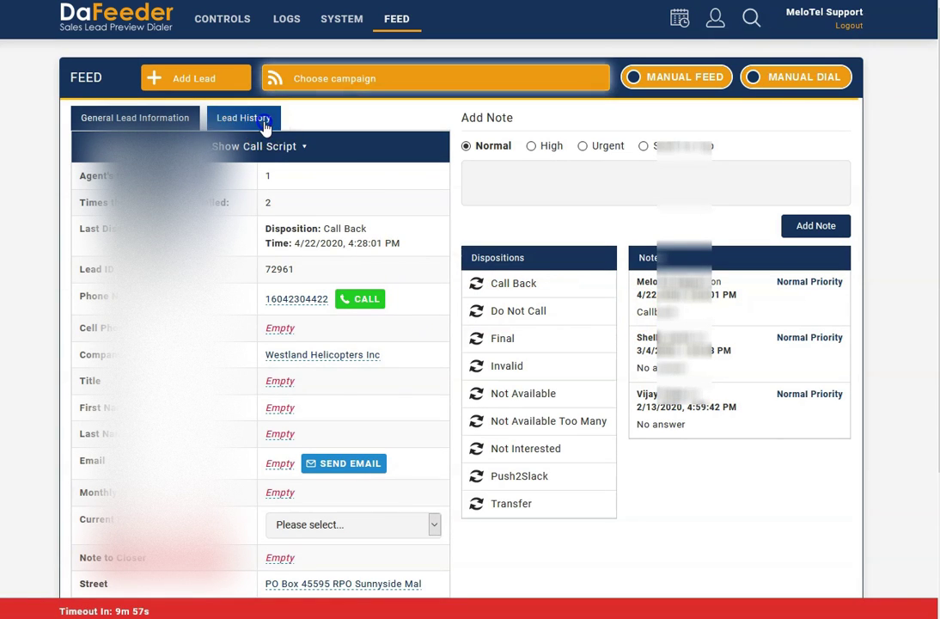
{"action": "left_click", "coordinate": [234, 119]}
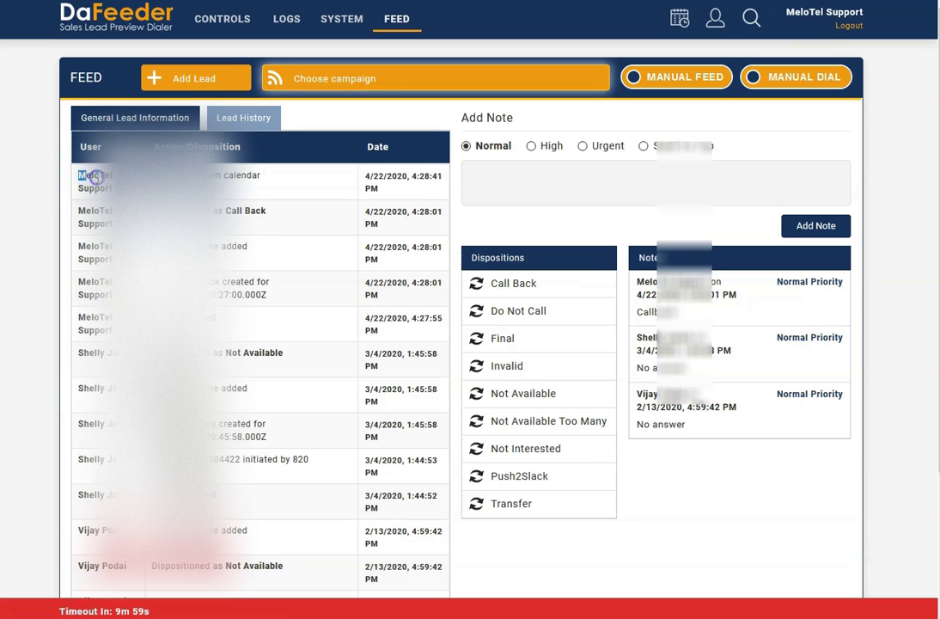
Examine the lead's action history, return to its general lead information and review the available dispositions
{"action": "left_click_drag", "start_coordinate": [96, 176], "coordinate": [230, 179]}
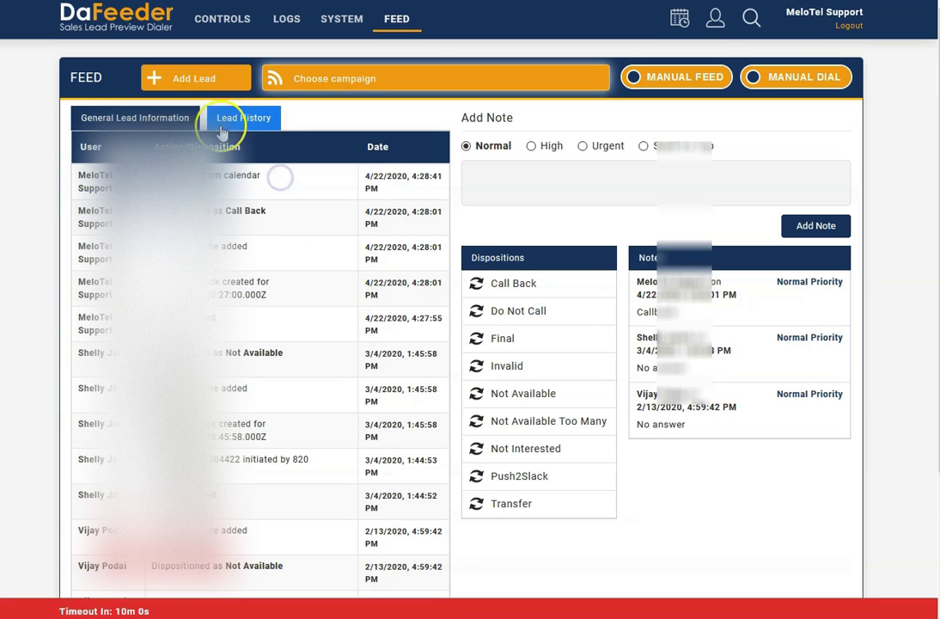
{"action": "left_click", "coordinate": [196, 121]}
{"action": "left_click", "coordinate": [284, 146]}
{"action": "left_click", "coordinate": [487, 314]}
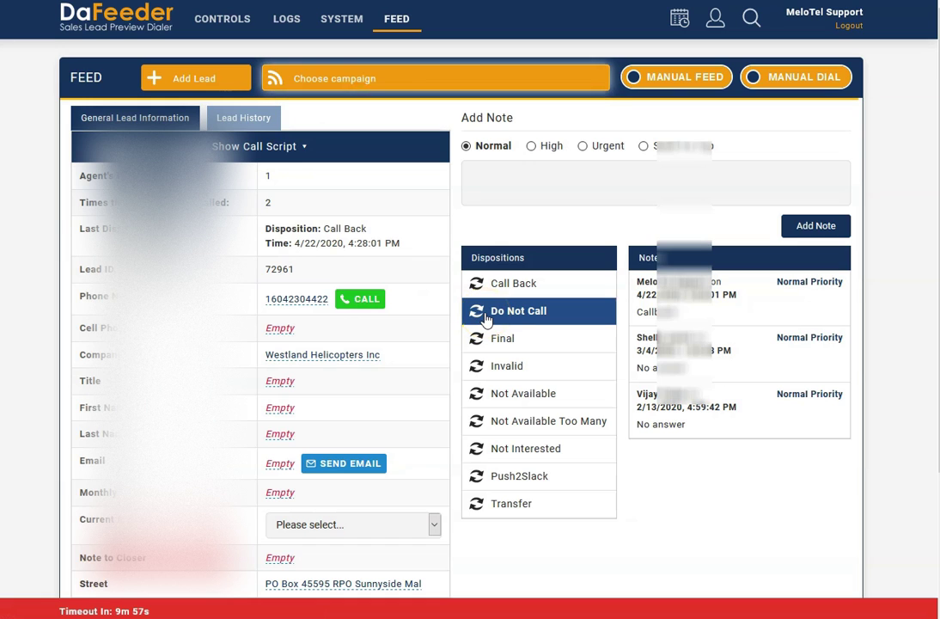
{"action": "left_click", "coordinate": [478, 253]}
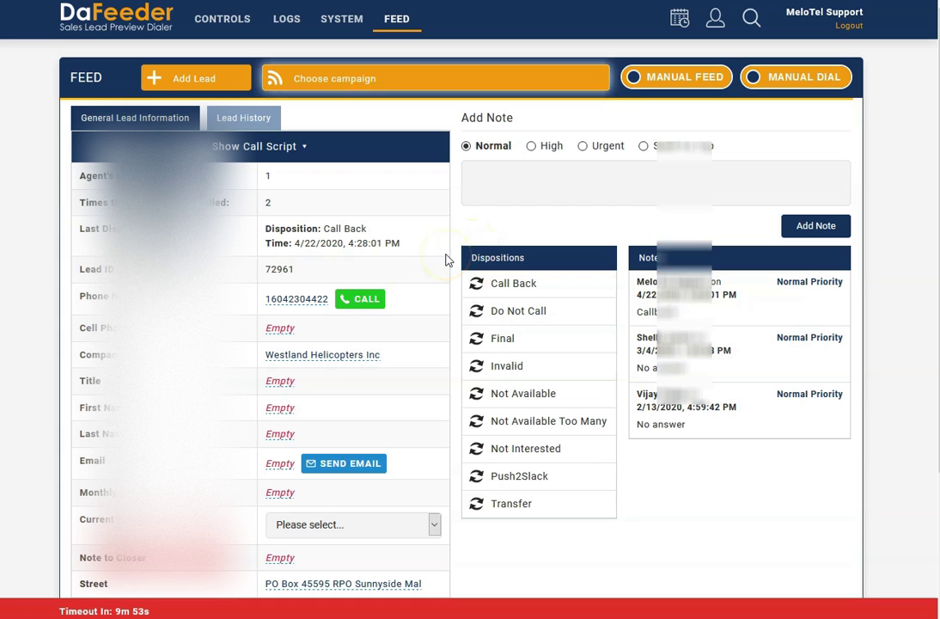
{"action": "left_click", "coordinate": [443, 176]}
Open the campaign list and examine the Alberta1 campaign's charts per type and per disposition
{"action": "left_click", "coordinate": [242, 16]}
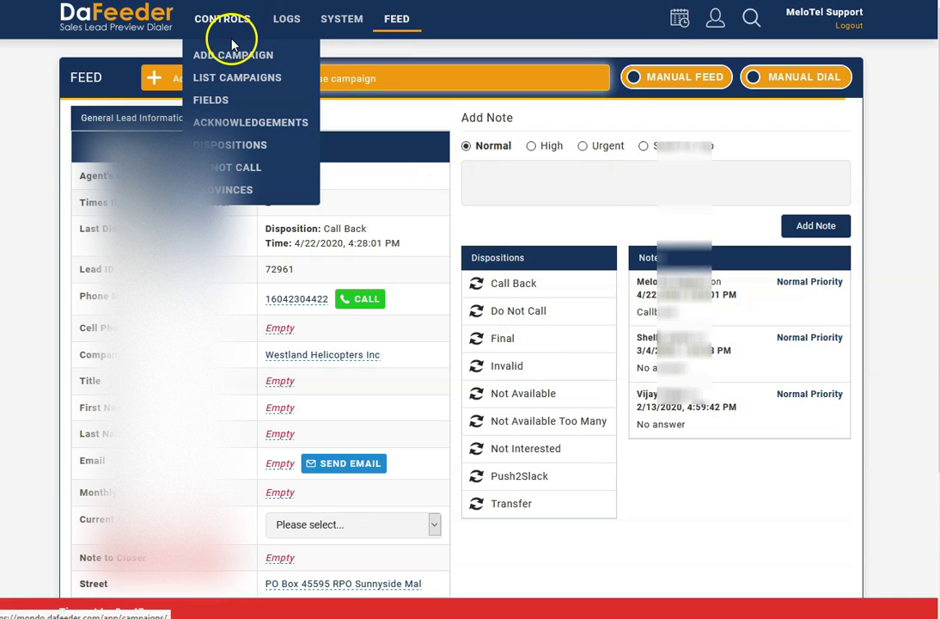
{"action": "left_click", "coordinate": [223, 81]}
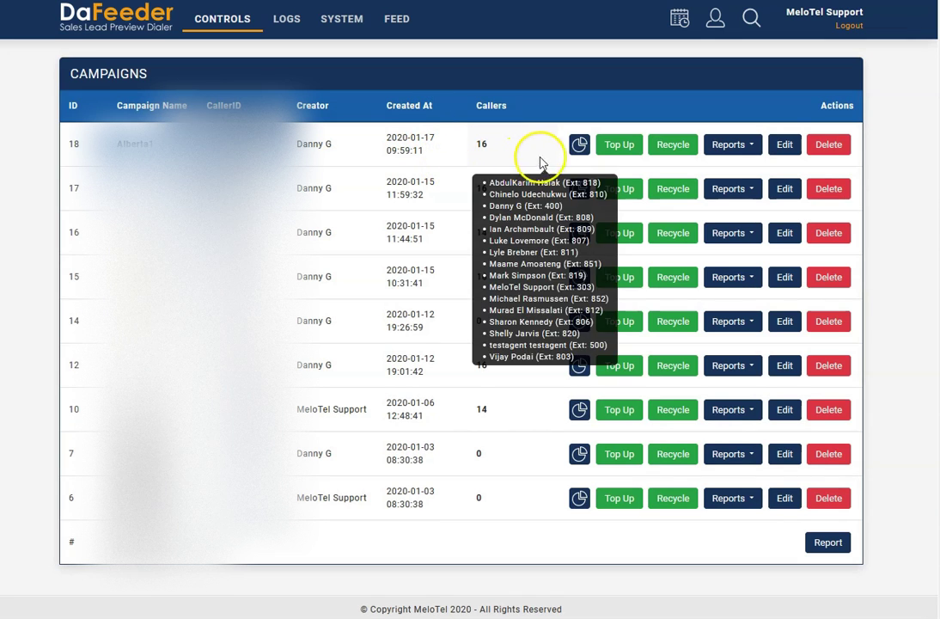
{"action": "left_click", "coordinate": [579, 146]}
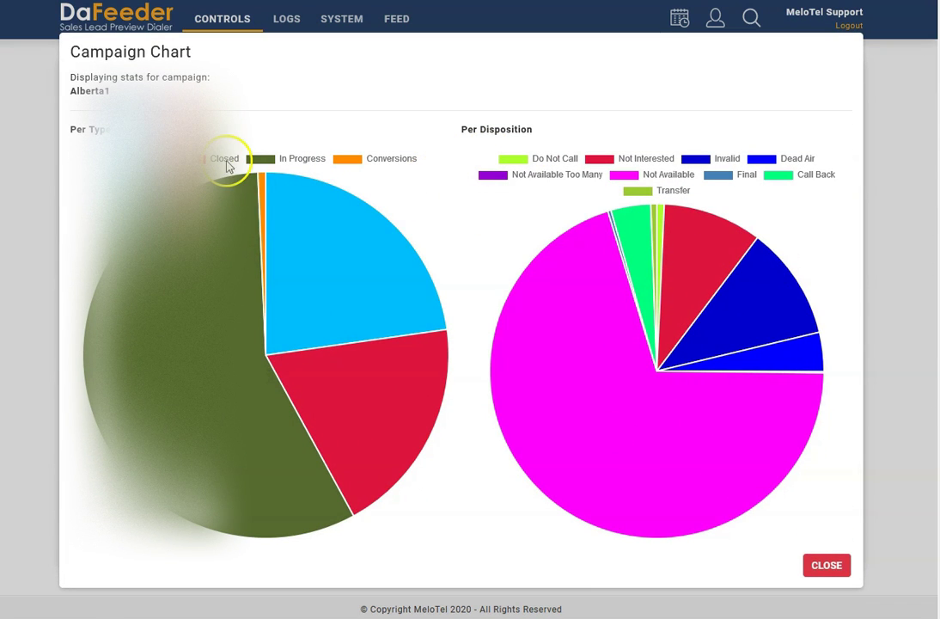
{"action": "mouse_move", "coordinate": [342, 337]}
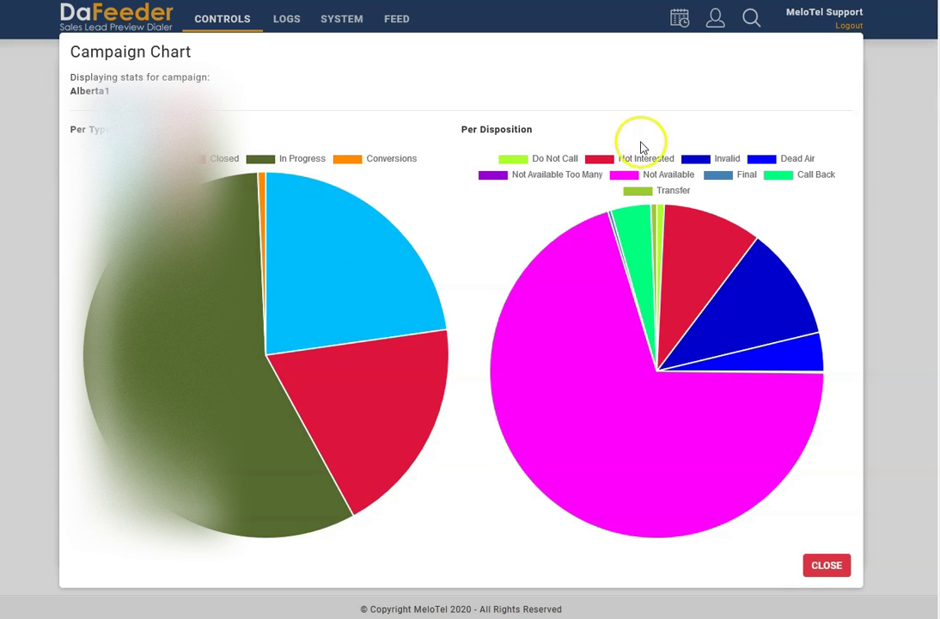
{"action": "mouse_move", "coordinate": [624, 385]}
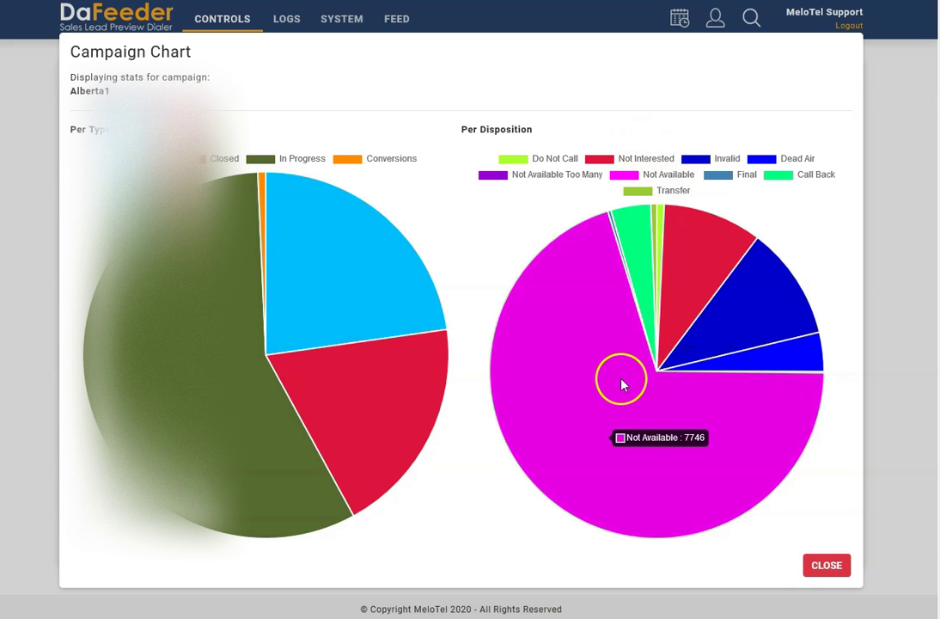
{"action": "mouse_move", "coordinate": [621, 246]}
{"action": "mouse_move", "coordinate": [752, 289]}
{"action": "mouse_move", "coordinate": [684, 430]}
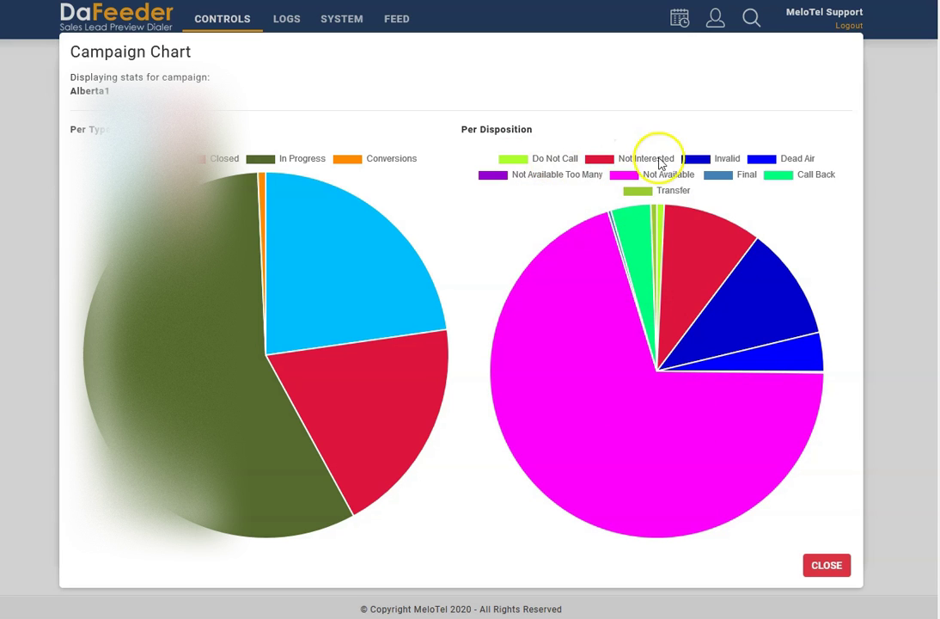
{"action": "left_click", "coordinate": [839, 569]}
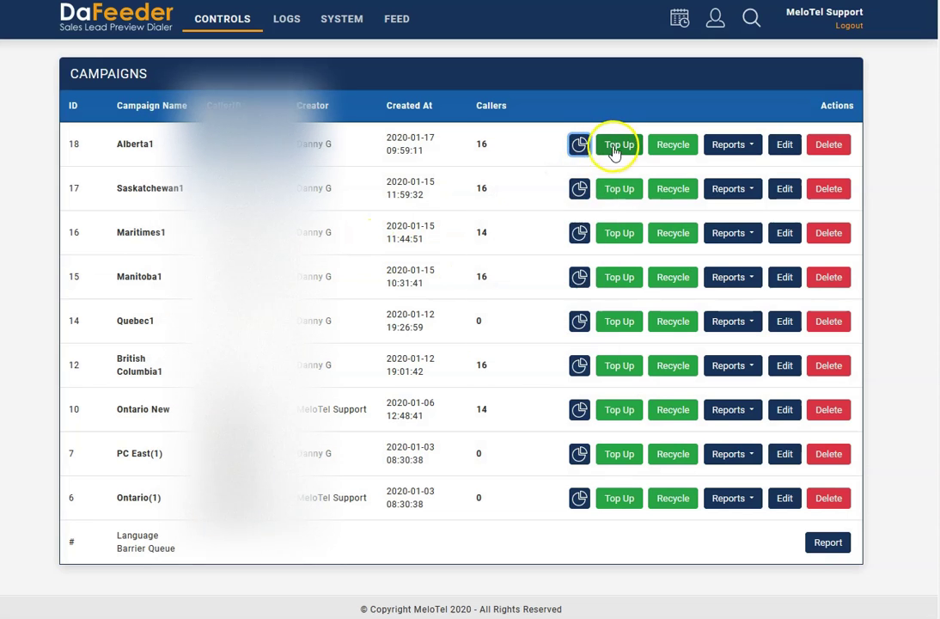
Examine the top-up and recycle options for the Alberta1 campaign, leaving both dialogs without applying anything
{"action": "left_click", "coordinate": [617, 150]}
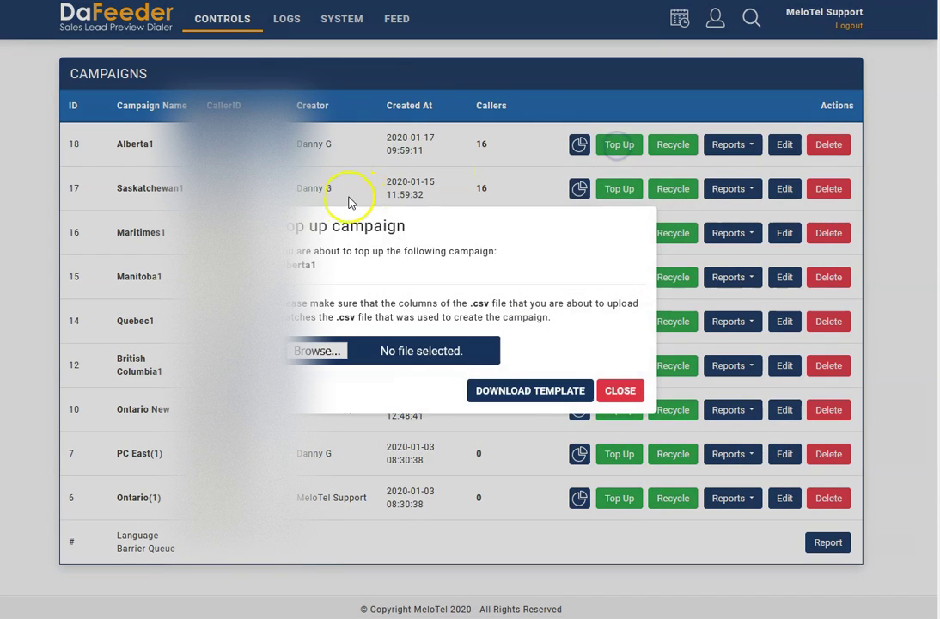
{"action": "left_click", "coordinate": [624, 393]}
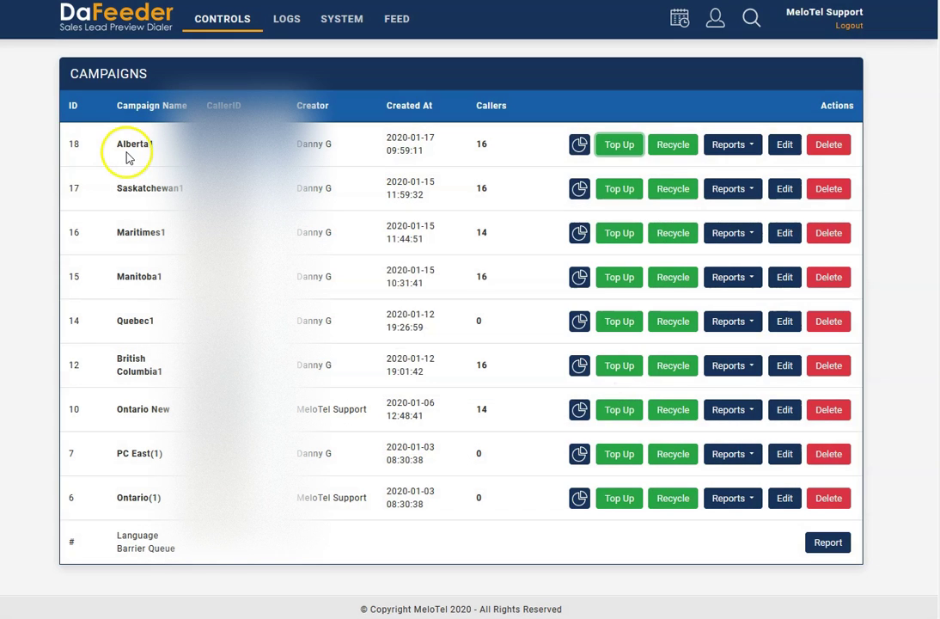
{"action": "mouse_move", "coordinate": [478, 156]}
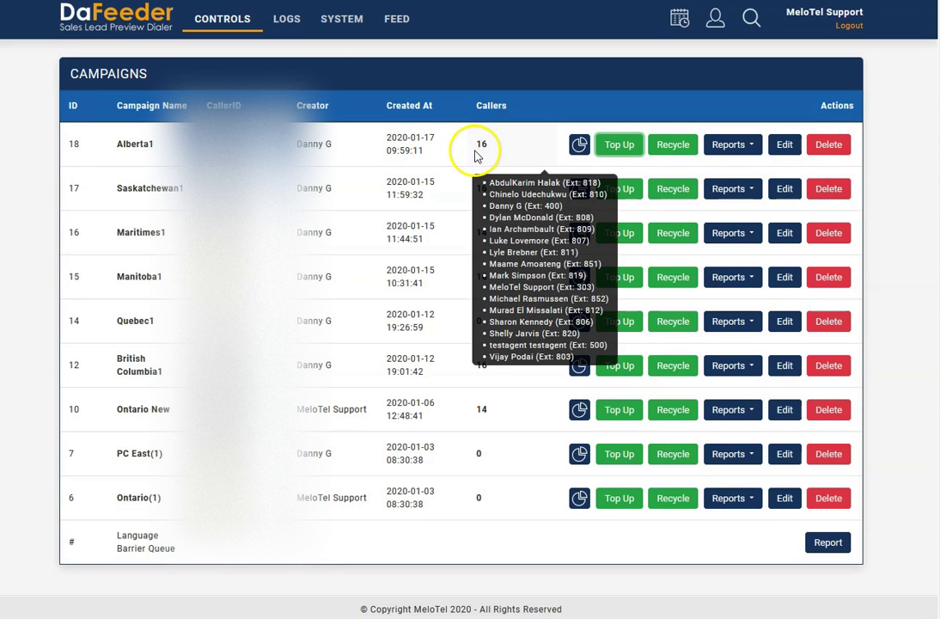
{"action": "left_click", "coordinate": [621, 145]}
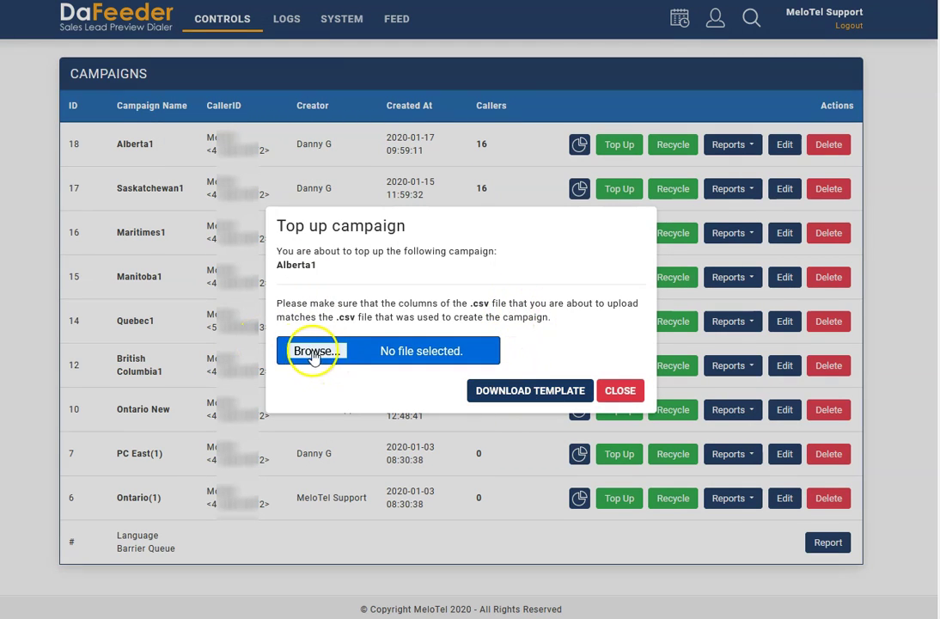
{"action": "left_click", "coordinate": [623, 388]}
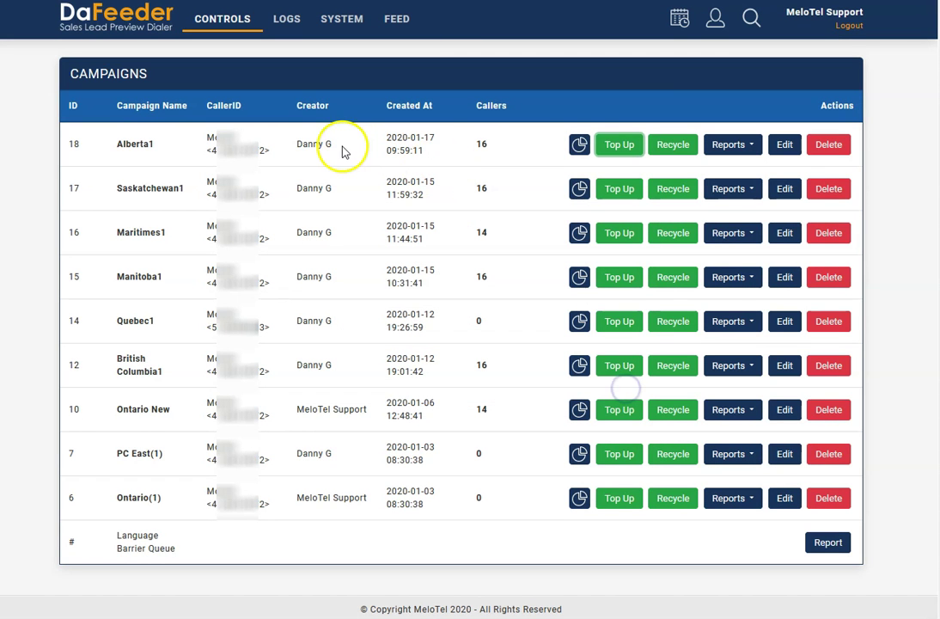
{"action": "left_click", "coordinate": [679, 148]}
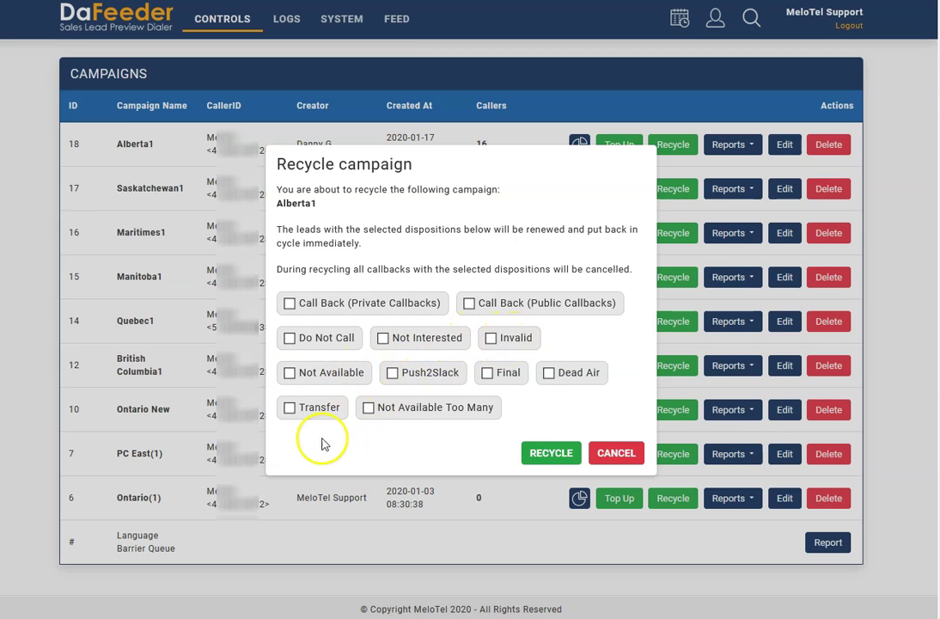
{"action": "left_click", "coordinate": [623, 455]}
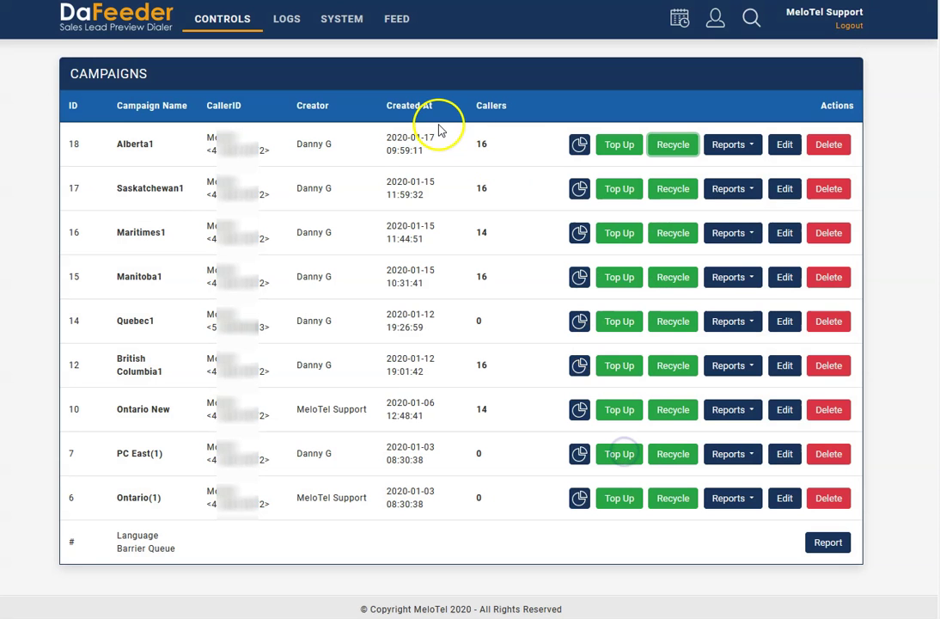
Review the Alberta1 campaign's report export options and check the callers assigned to Alberta1 and Saskatchewan1
{"action": "left_click", "coordinate": [748, 146]}
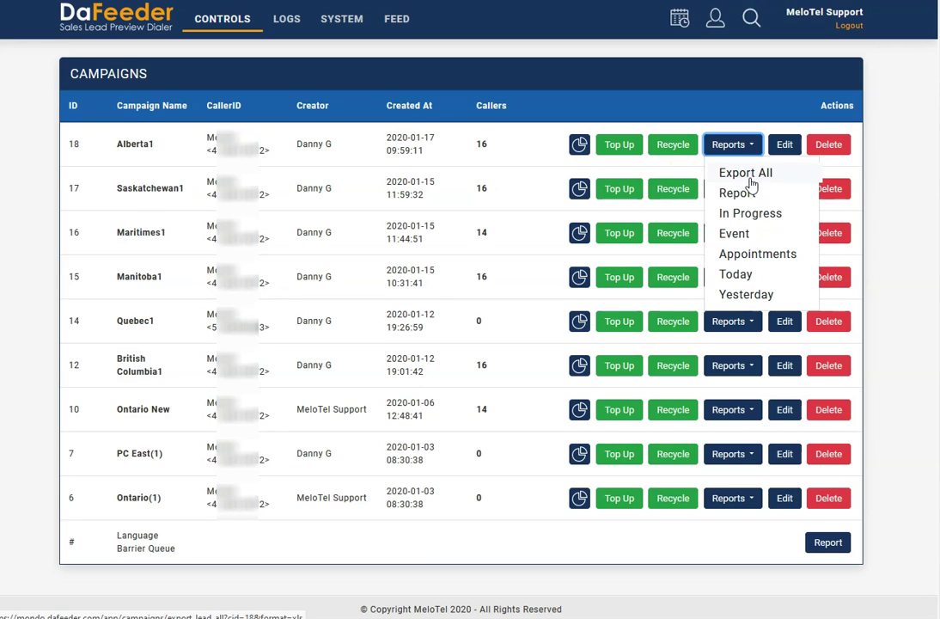
{"action": "left_click", "coordinate": [750, 178]}
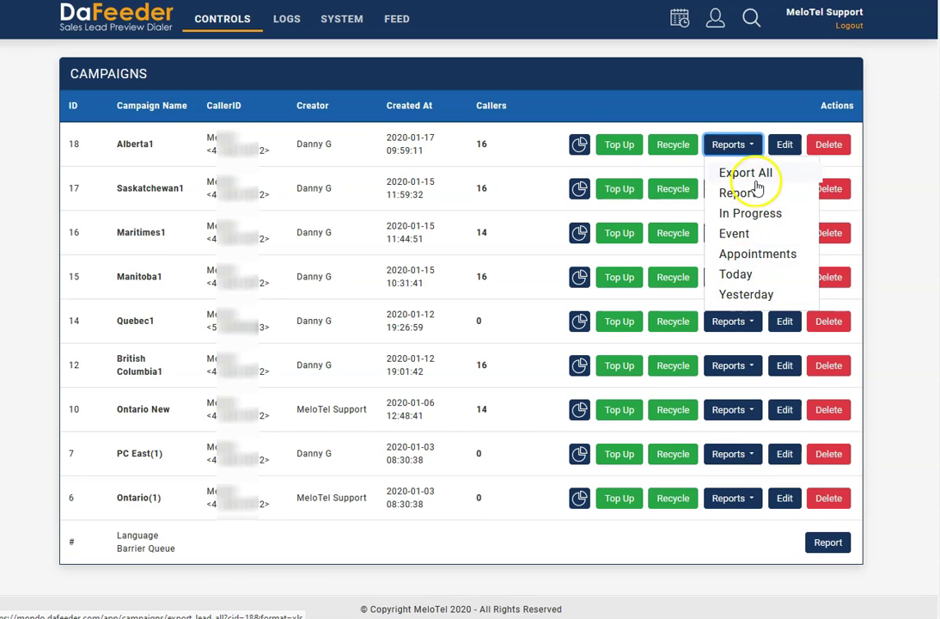
{"action": "left_click", "coordinate": [755, 196]}
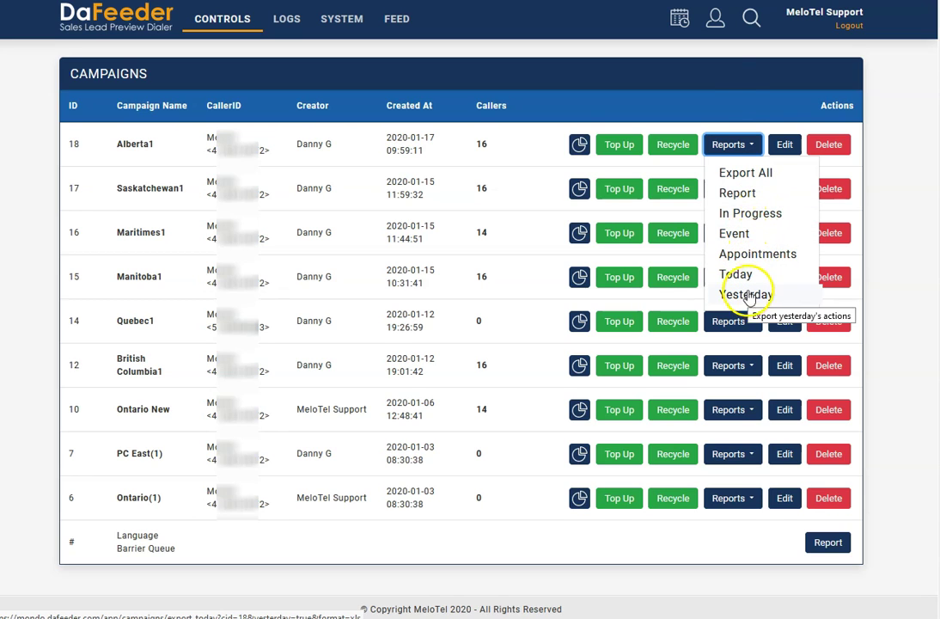
{"action": "left_click", "coordinate": [720, 101]}
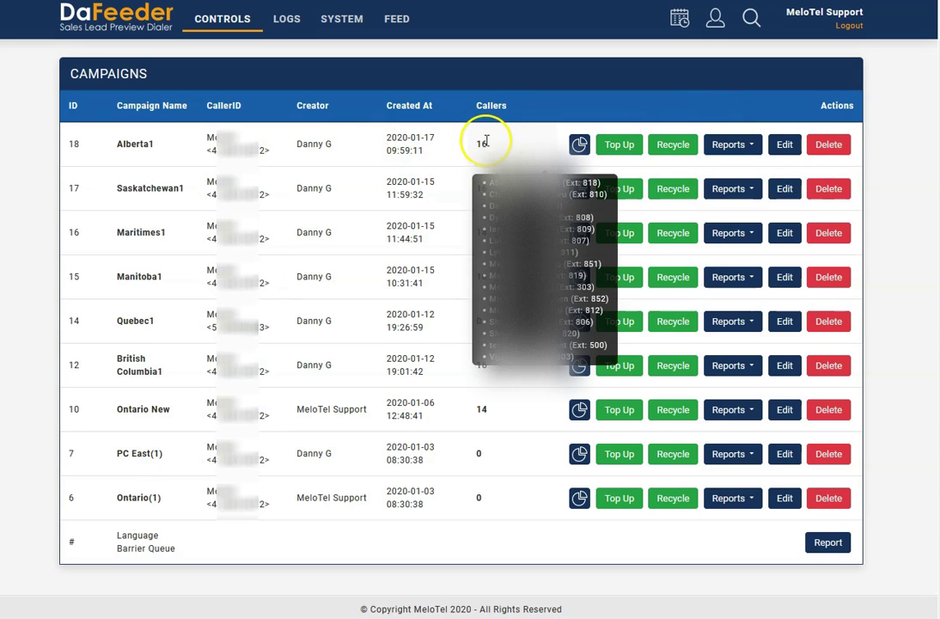
{"action": "mouse_move", "coordinate": [484, 142]}
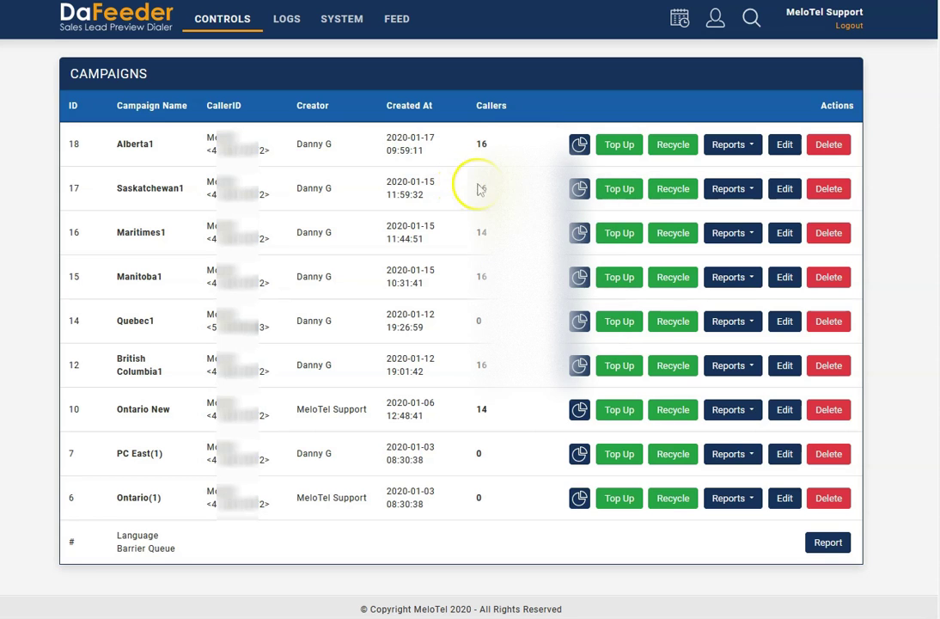
{"action": "mouse_move", "coordinate": [484, 191]}
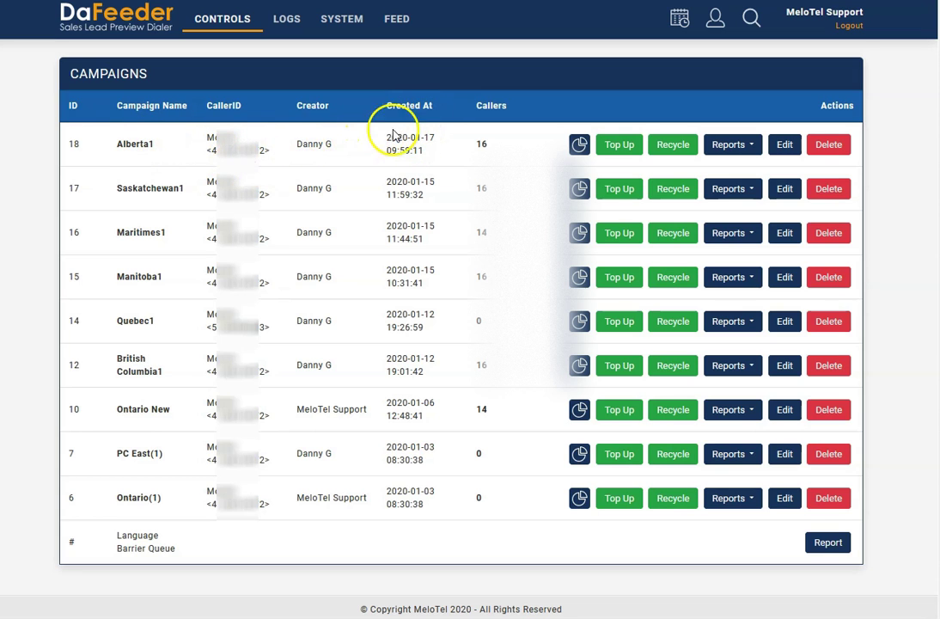
Open the Alberta1 campaign for editing and review its campaign name and call script
{"action": "left_click", "coordinate": [784, 151]}
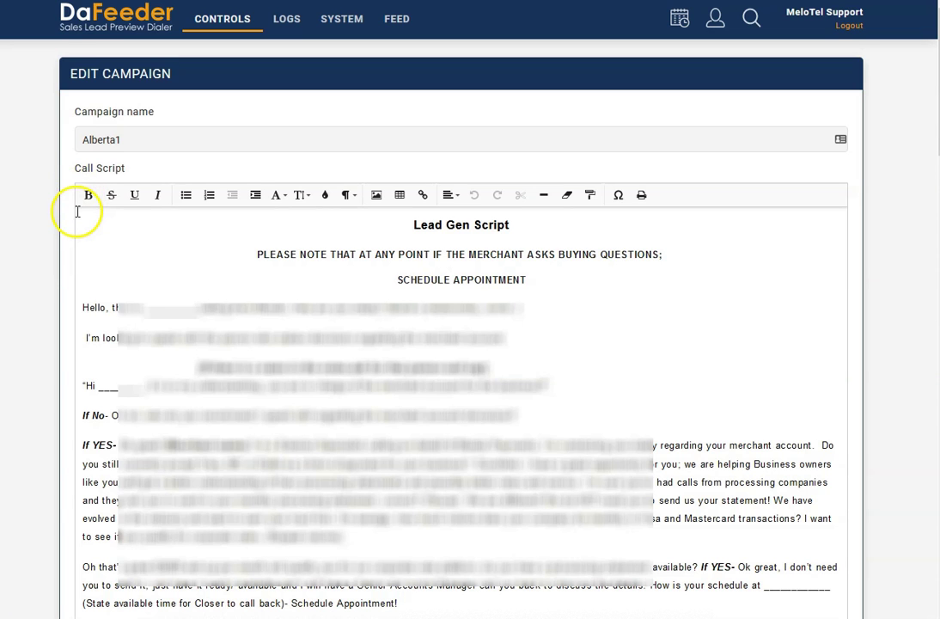
{"action": "left_click_drag", "start_coordinate": [125, 138], "coordinate": [82, 139]}
{"action": "left_click", "coordinate": [61, 140]}
{"action": "scroll", "coordinate": [54, 241], "scroll_direction": "down", "scroll_amount": 10}
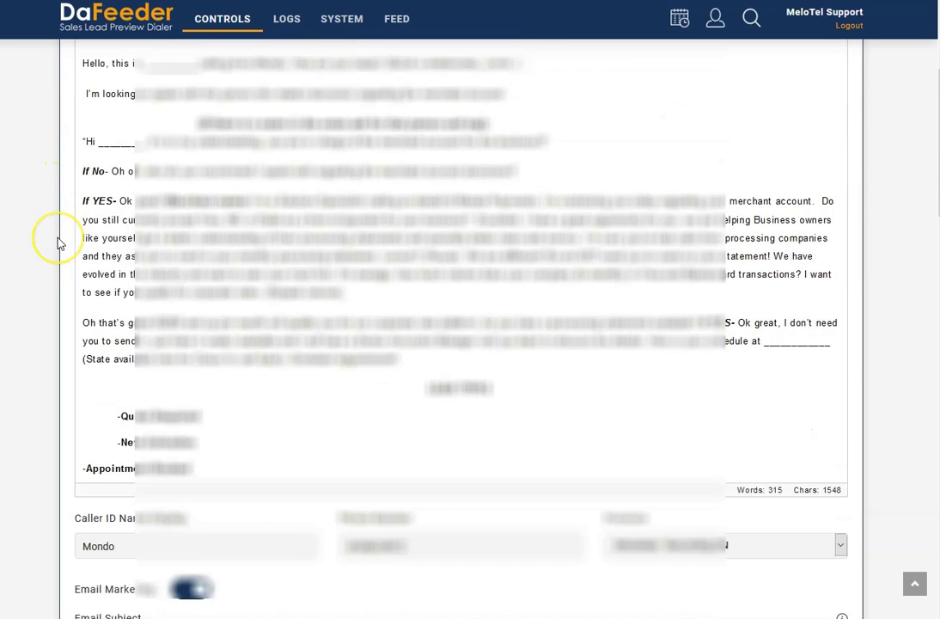
{"action": "scroll", "coordinate": [57, 243], "scroll_direction": "down", "scroll_amount": 2}
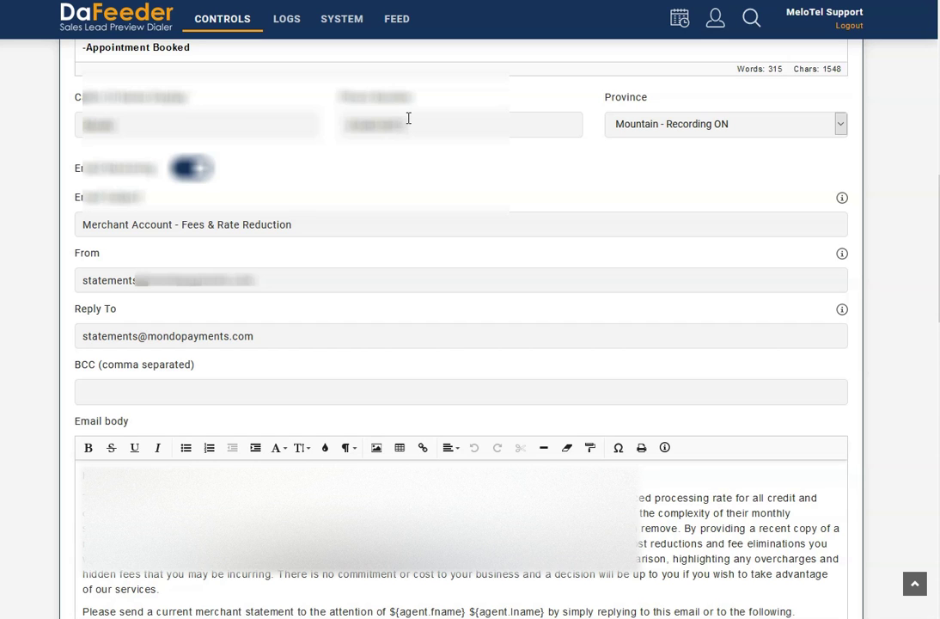
Review the campaign's caller ID name, phone number and province options, leaving the province at Mountain - Recording ON
{"action": "left_click", "coordinate": [326, 162]}
{"action": "scroll", "coordinate": [306, 157], "scroll_direction": "down", "scroll_amount": 1}
{"action": "scroll", "coordinate": [306, 153], "scroll_direction": "up", "scroll_amount": 2}
{"action": "scroll", "coordinate": [473, 220], "scroll_direction": "down", "scroll_amount": 1}
{"action": "scroll", "coordinate": [473, 220], "scroll_direction": "down", "scroll_amount": 1}
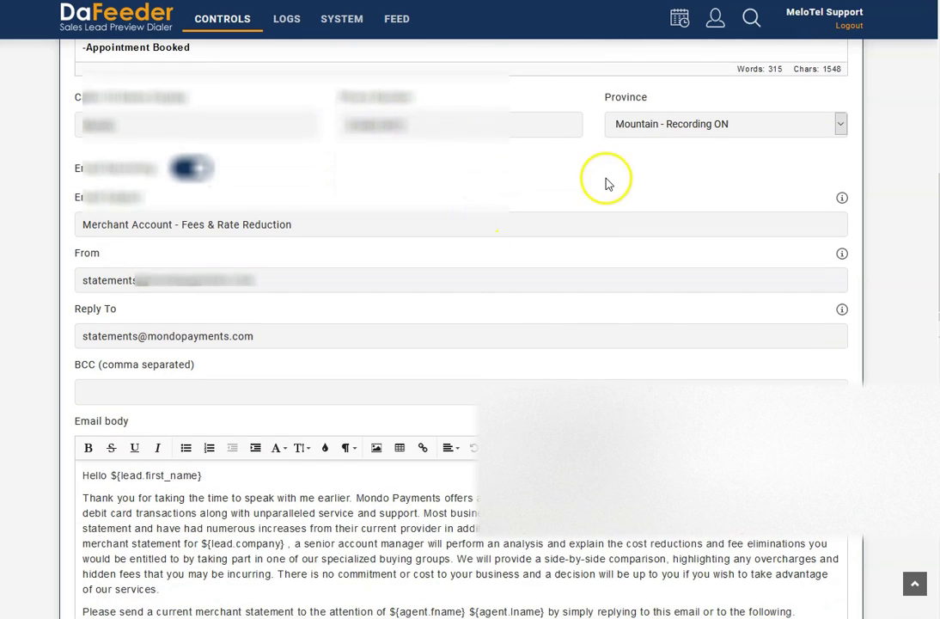
{"action": "left_click", "coordinate": [671, 127]}
{"action": "left_click", "coordinate": [671, 130]}
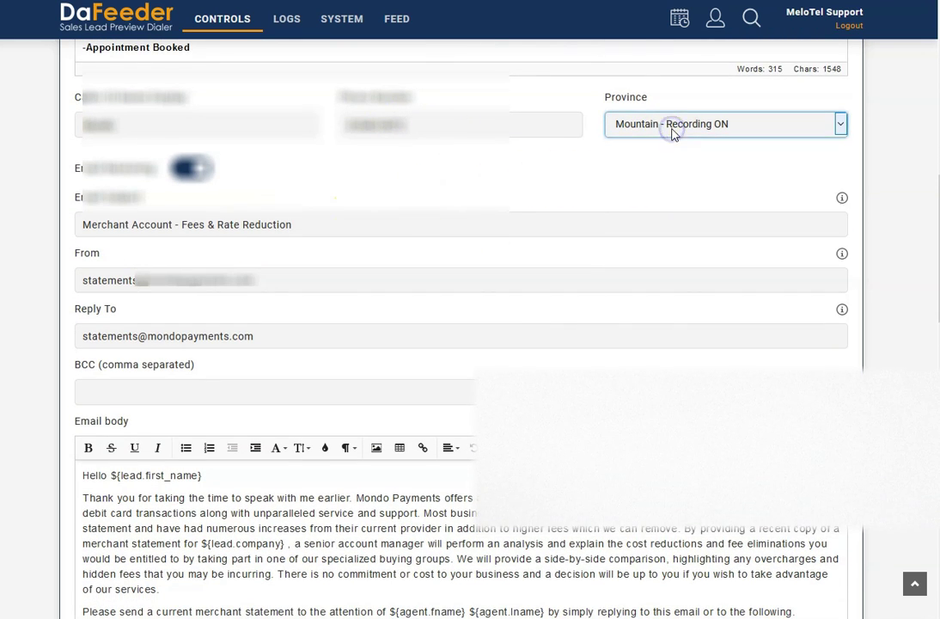
{"action": "left_click", "coordinate": [671, 127]}
{"action": "left_click", "coordinate": [507, 172]}
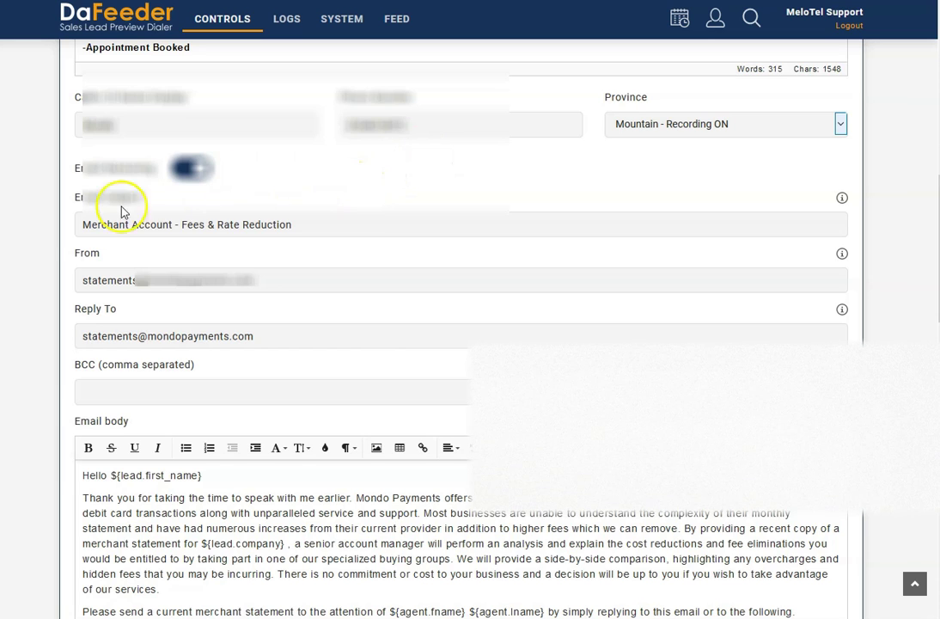
Review the campaign's email marketing settings, email body and assigned users
{"action": "scroll", "coordinate": [81, 206], "scroll_direction": "down", "scroll_amount": 1}
{"action": "scroll", "coordinate": [82, 206], "scroll_direction": "up", "scroll_amount": 1}
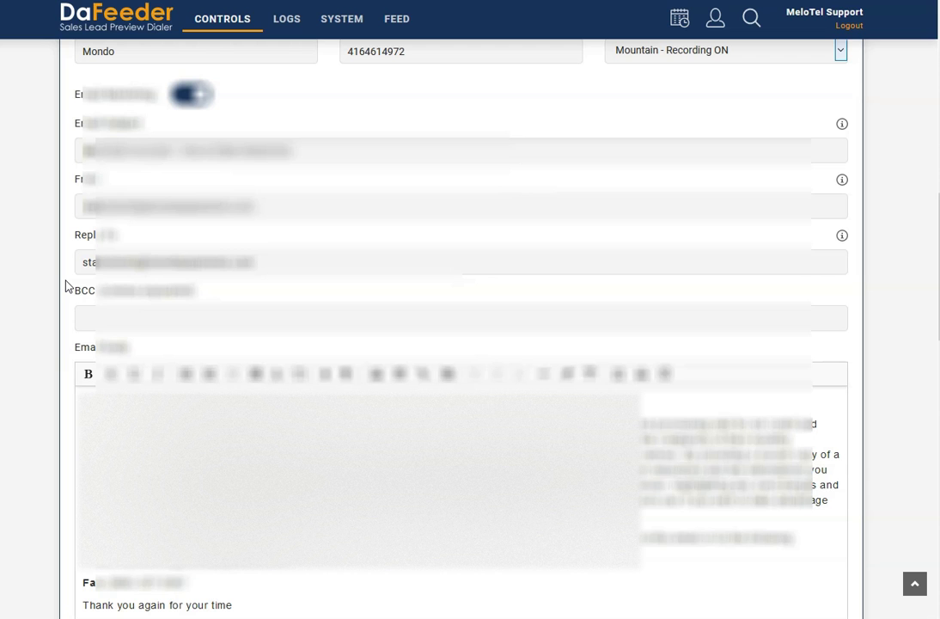
{"action": "scroll", "coordinate": [66, 287], "scroll_direction": "down", "scroll_amount": 8}
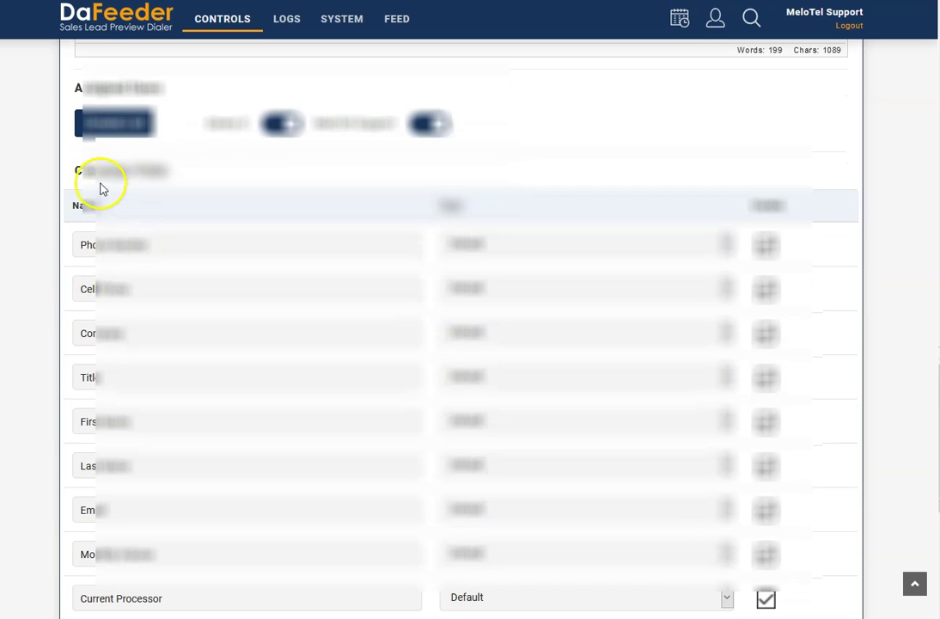
{"action": "left_click_drag", "start_coordinate": [75, 86], "coordinate": [163, 86]}
{"action": "left_click", "coordinate": [172, 85]}
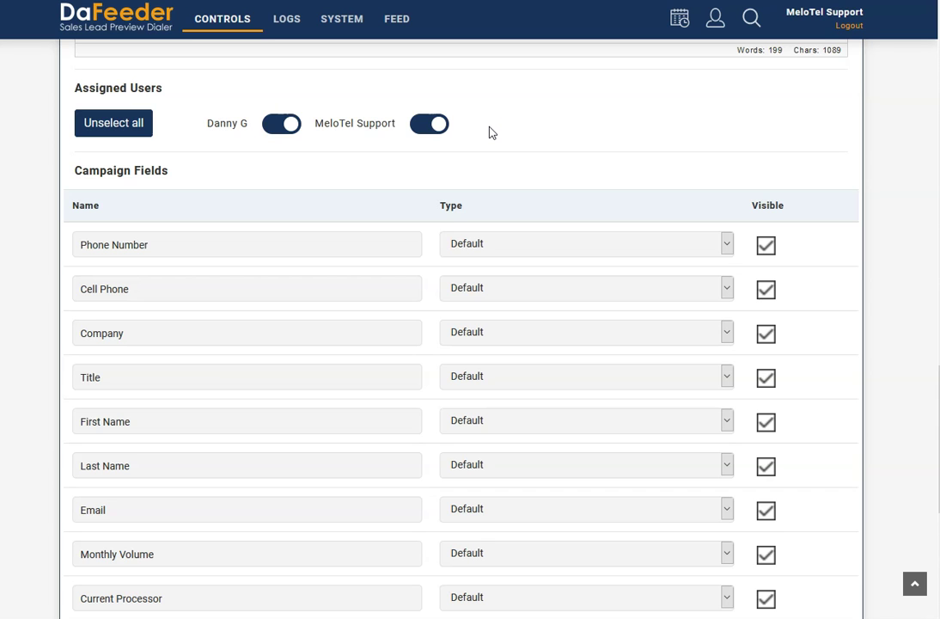
Examine the names, types and visibility of the campaign fields, from Phone Number down to SIC Code
{"action": "scroll", "coordinate": [153, 218], "scroll_direction": "down", "scroll_amount": 2}
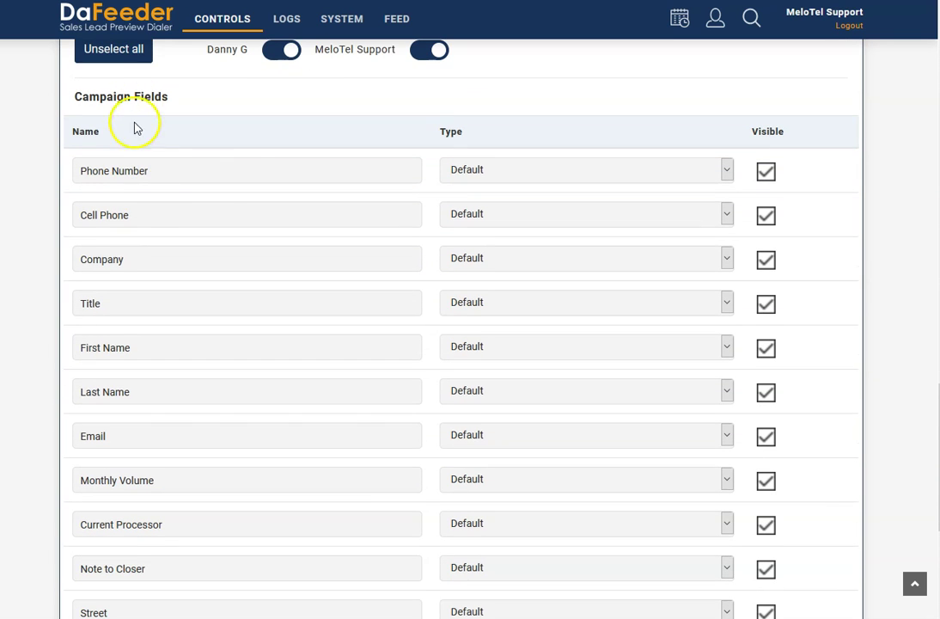
{"action": "scroll", "coordinate": [223, 354], "scroll_direction": "down", "scroll_amount": 2}
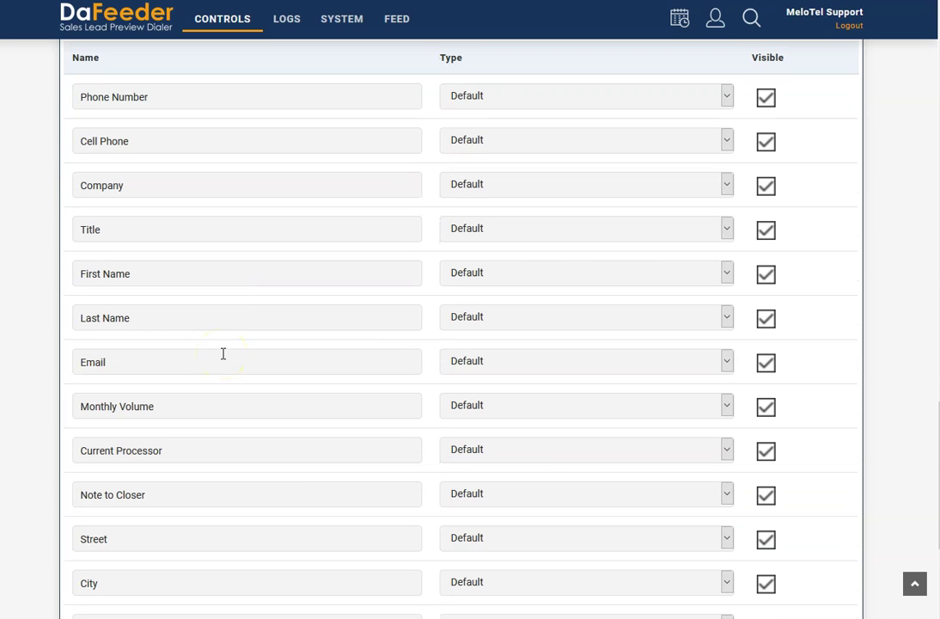
{"action": "scroll", "coordinate": [221, 356], "scroll_direction": "down", "scroll_amount": 4}
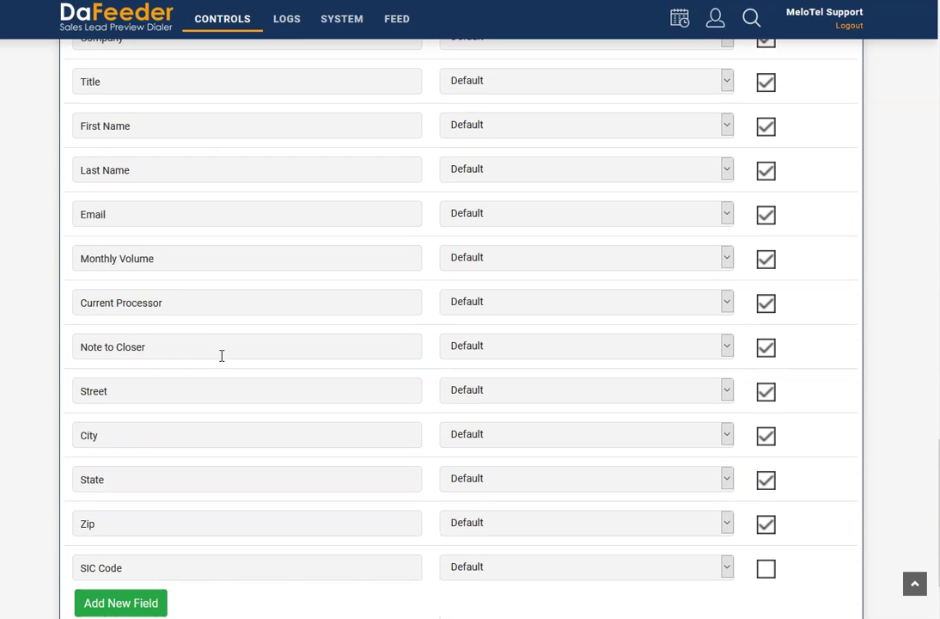
Review the type options available for the Phone Number campaign field, leaving it at Default
{"action": "scroll", "coordinate": [221, 355], "scroll_direction": "up", "scroll_amount": 8}
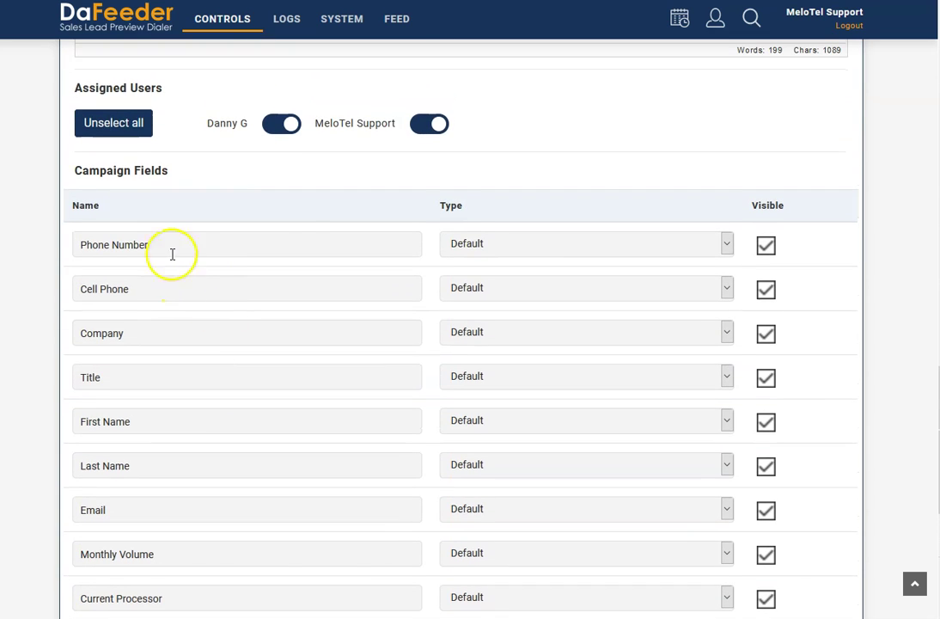
{"action": "left_click", "coordinate": [521, 245]}
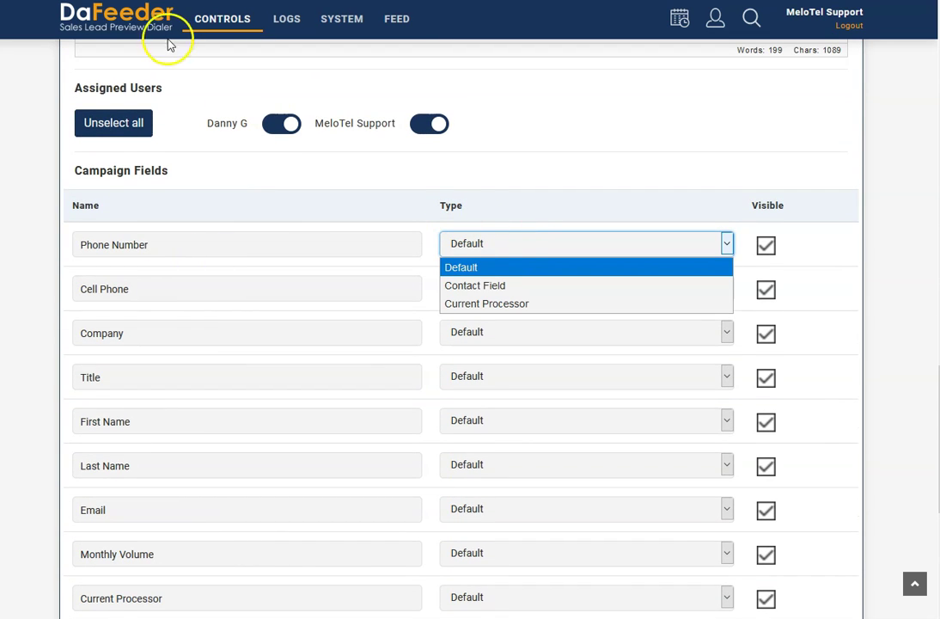
{"action": "mouse_move", "coordinate": [231, 25]}
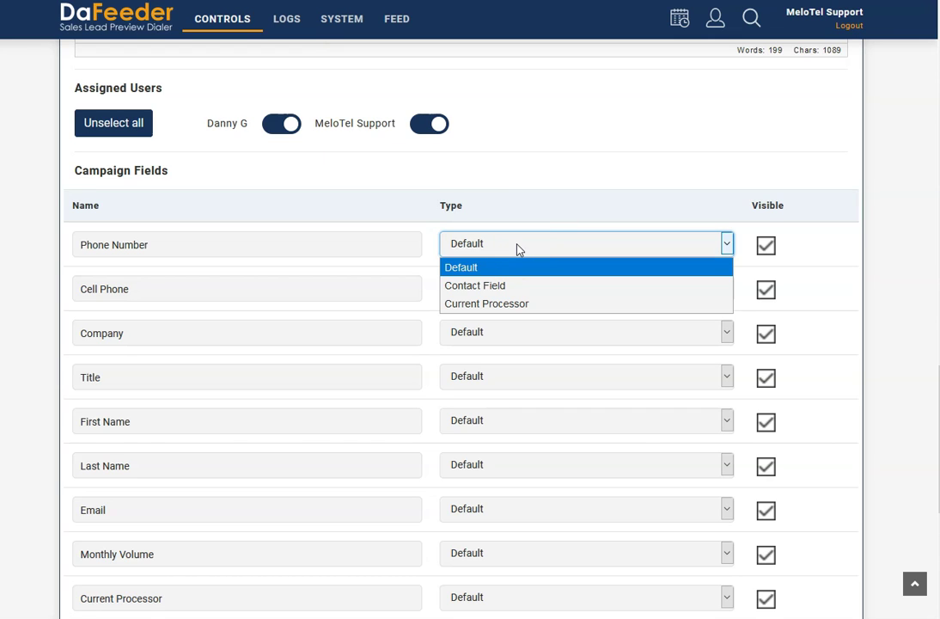
{"action": "left_click", "coordinate": [374, 374]}
{"action": "scroll", "coordinate": [326, 404], "scroll_direction": "down", "scroll_amount": 2}
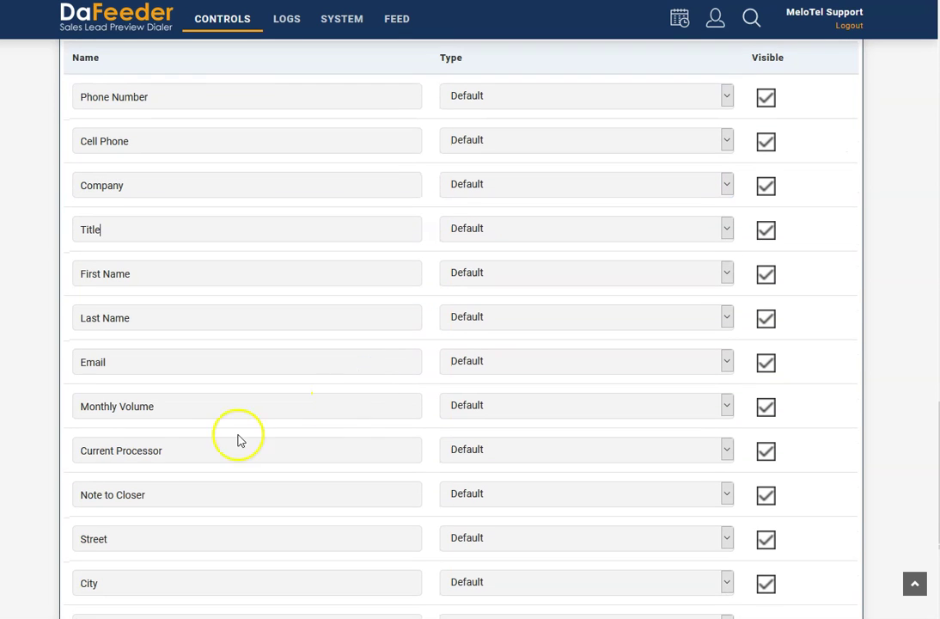
Set the type of the Current Processor campaign field to Current Processor and save the campaign
{"action": "left_click_drag", "start_coordinate": [172, 453], "coordinate": [48, 458]}
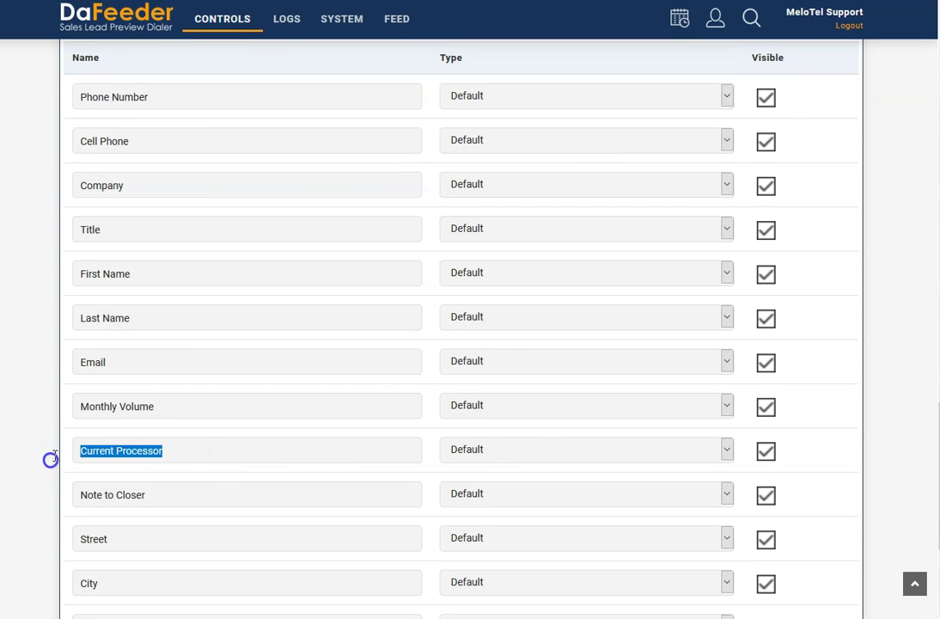
{"action": "left_click", "coordinate": [522, 449]}
{"action": "left_click", "coordinate": [521, 509]}
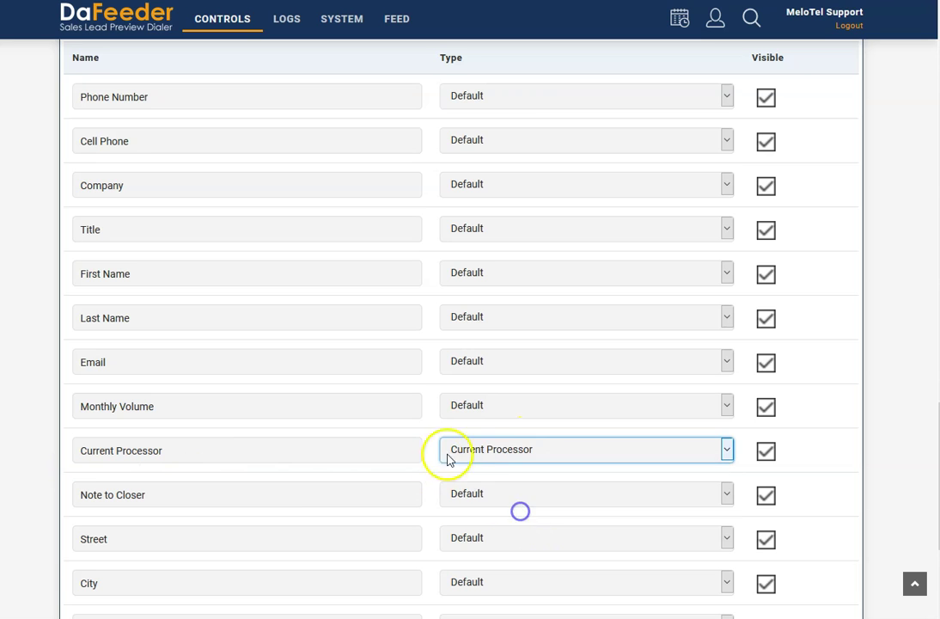
{"action": "left_click", "coordinate": [248, 17]}
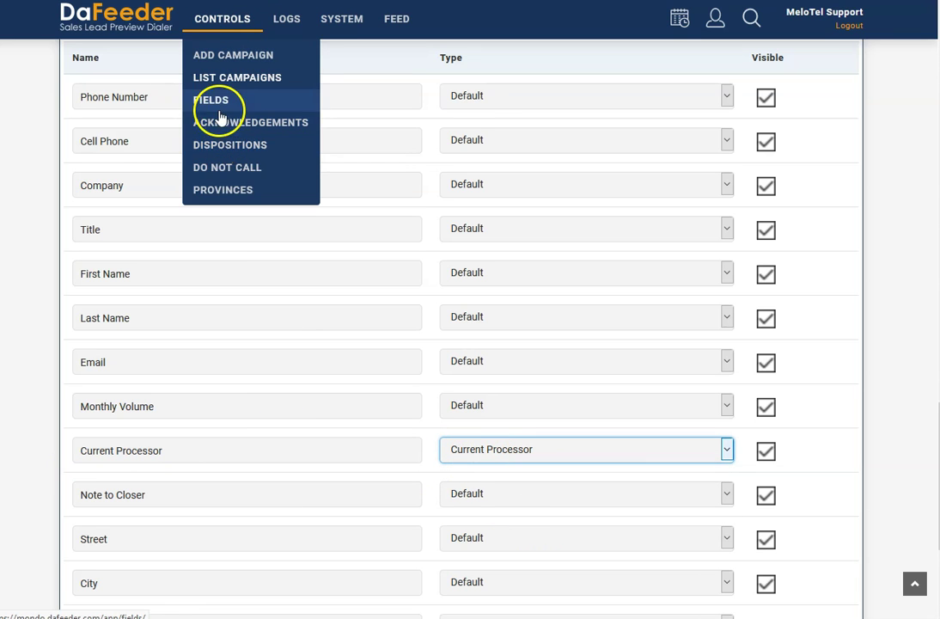
{"action": "left_click", "coordinate": [387, 453]}
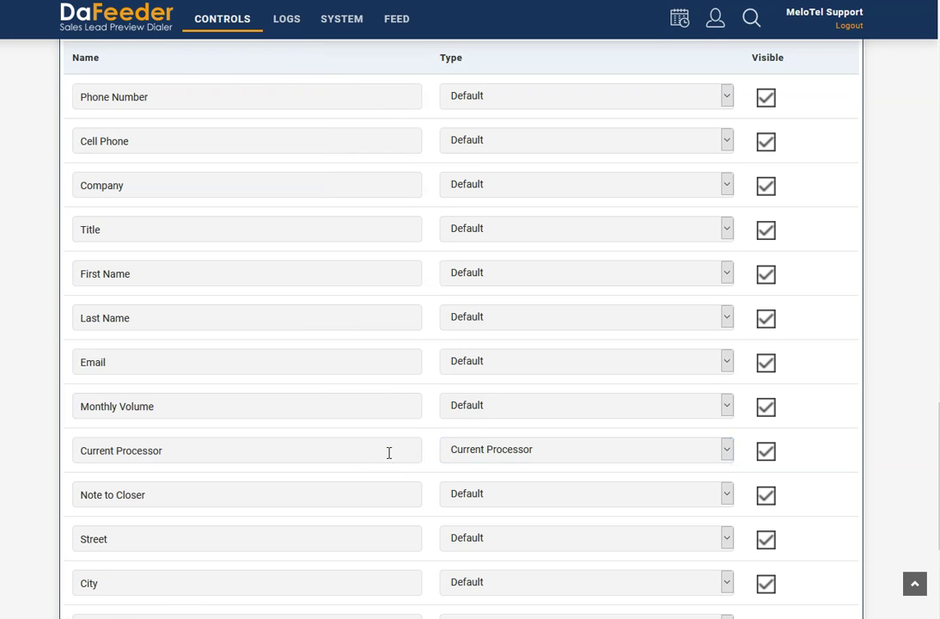
{"action": "left_click", "coordinate": [389, 428]}
{"action": "scroll", "coordinate": [389, 430], "scroll_direction": "down", "scroll_amount": 2}
{"action": "scroll", "coordinate": [388, 422], "scroll_direction": "down", "scroll_amount": 1}
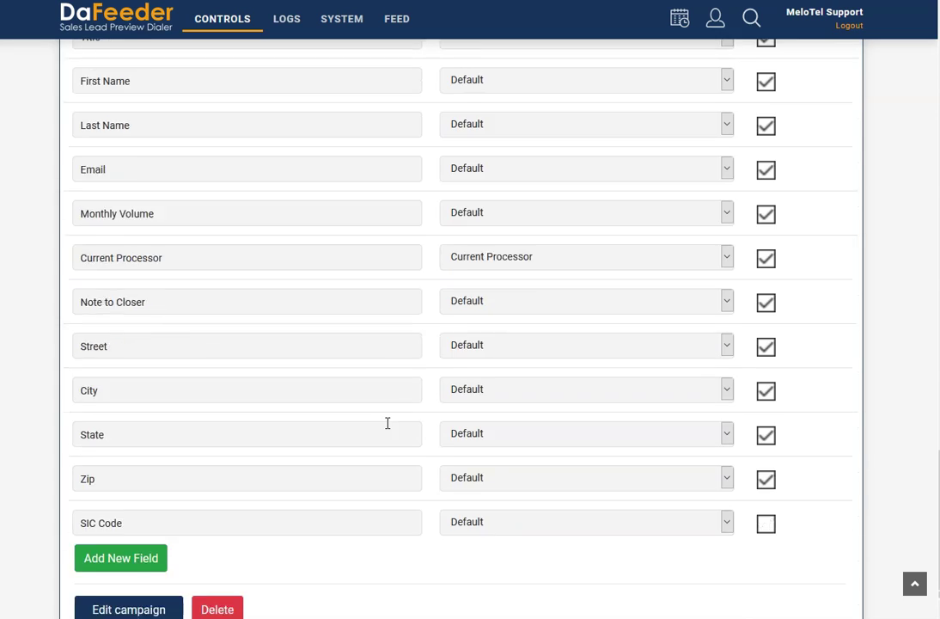
{"action": "scroll", "coordinate": [387, 423], "scroll_direction": "up", "scroll_amount": 1}
{"action": "scroll", "coordinate": [388, 423], "scroll_direction": "down", "scroll_amount": 2}
{"action": "left_click", "coordinate": [160, 551]}
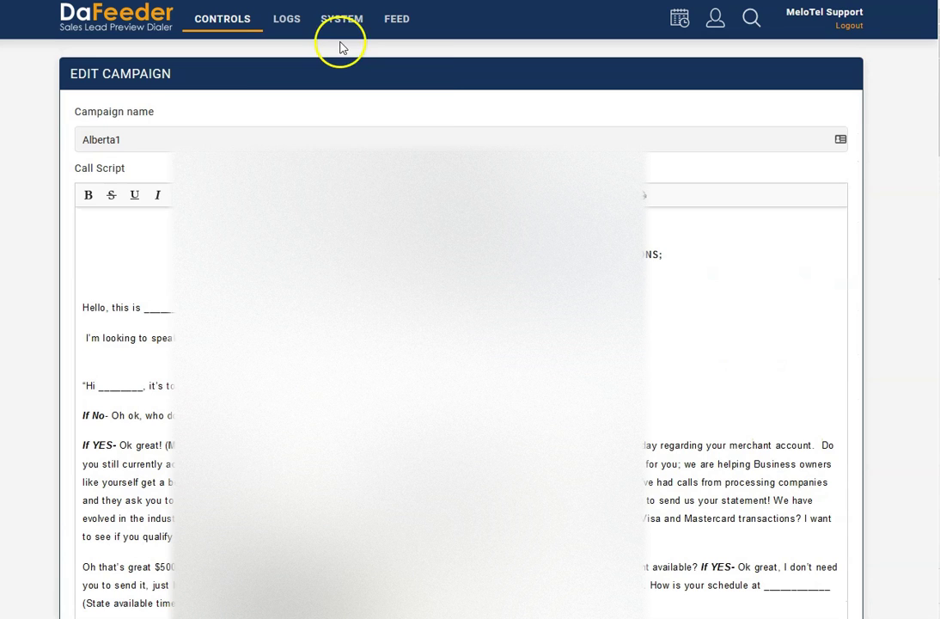
Open the dispositions page and review the existing dispositions with their actions and callback settings
{"action": "left_click", "coordinate": [232, 26]}
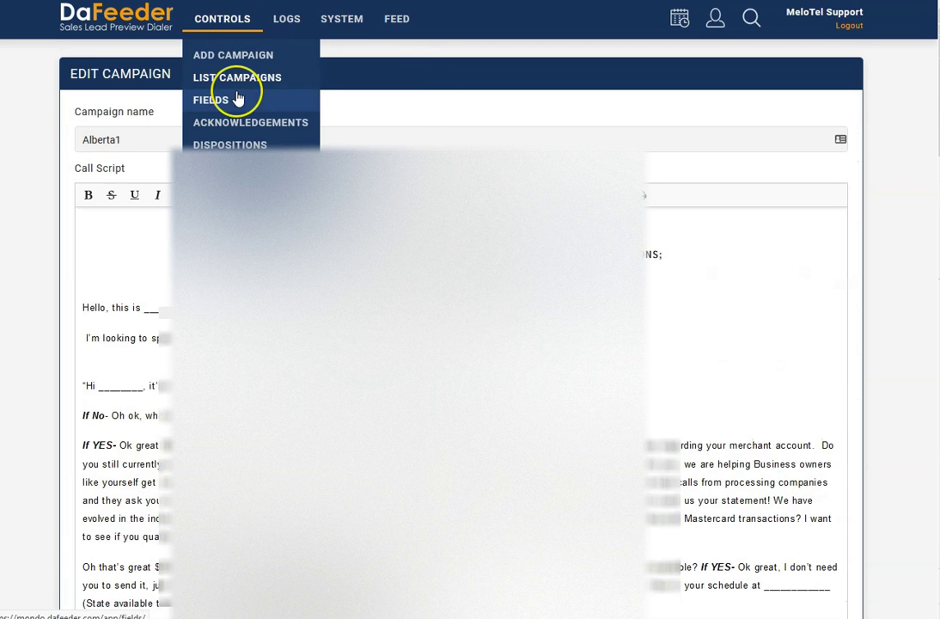
{"action": "left_click", "coordinate": [316, 24]}
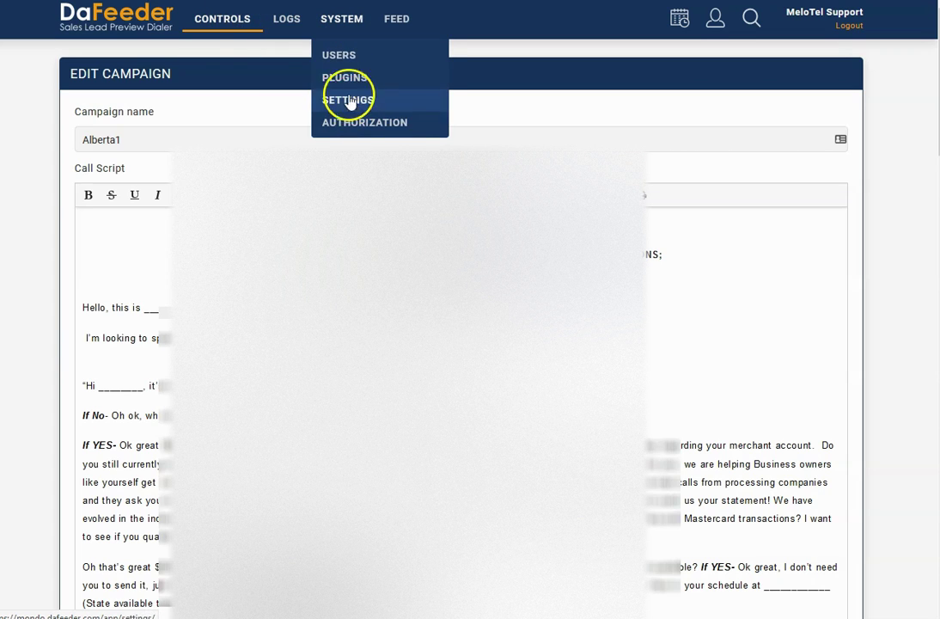
{"action": "mouse_move", "coordinate": [222, 24]}
{"action": "left_click", "coordinate": [231, 146]}
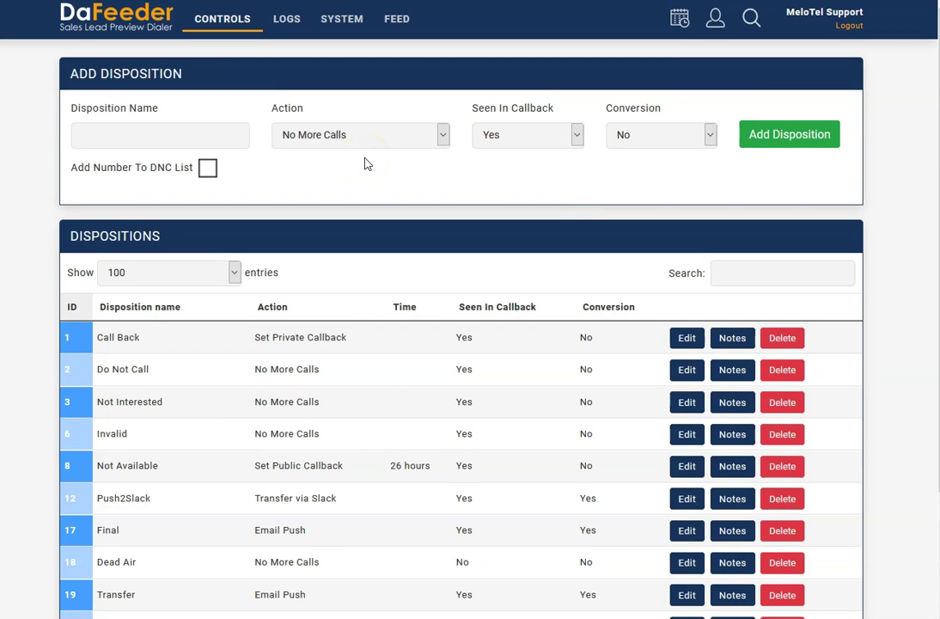
{"action": "scroll", "coordinate": [368, 176], "scroll_direction": "down", "scroll_amount": 2}
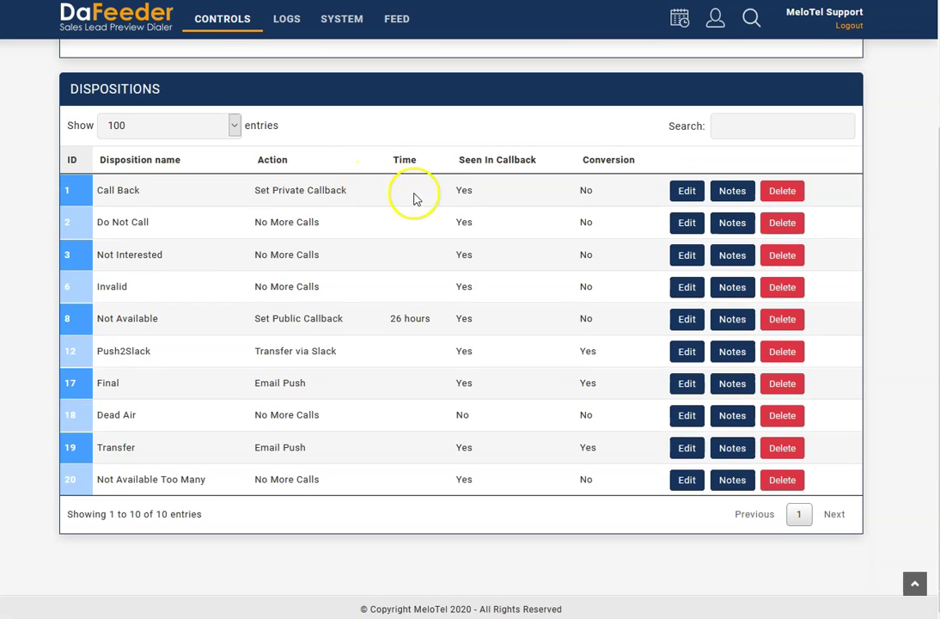
{"action": "scroll", "coordinate": [370, 204], "scroll_direction": "up", "scroll_amount": 2}
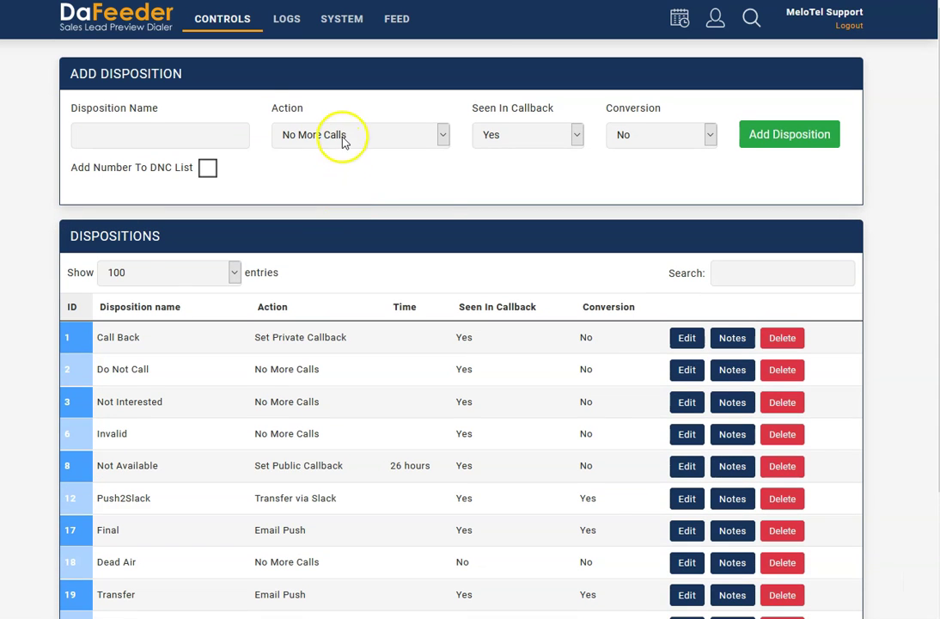
Examine the new disposition's action options, including Email CRM Push and No More Calls, and its option to add numbers to the DNC list
{"action": "left_click", "coordinate": [344, 134]}
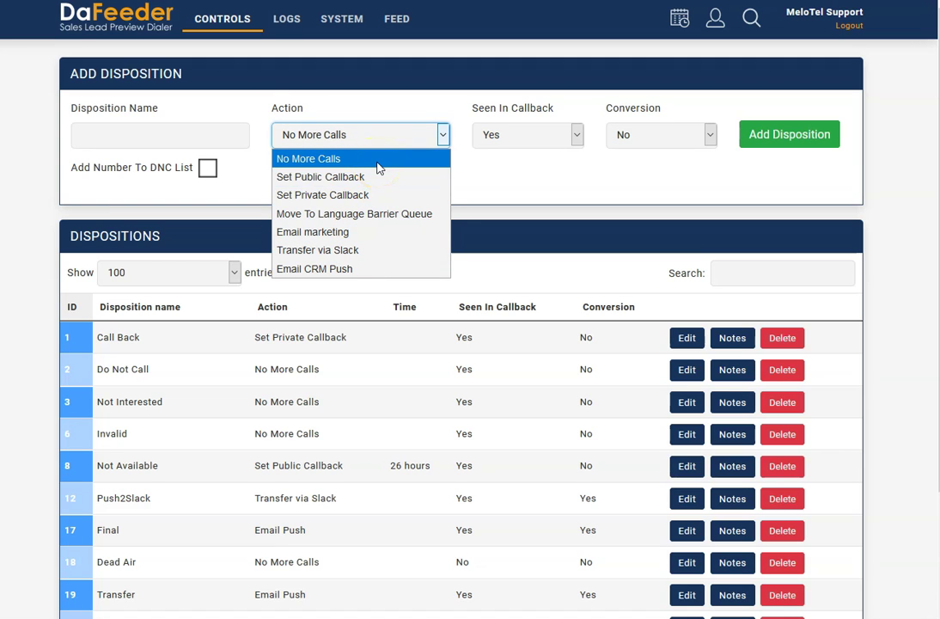
{"action": "left_click", "coordinate": [422, 221]}
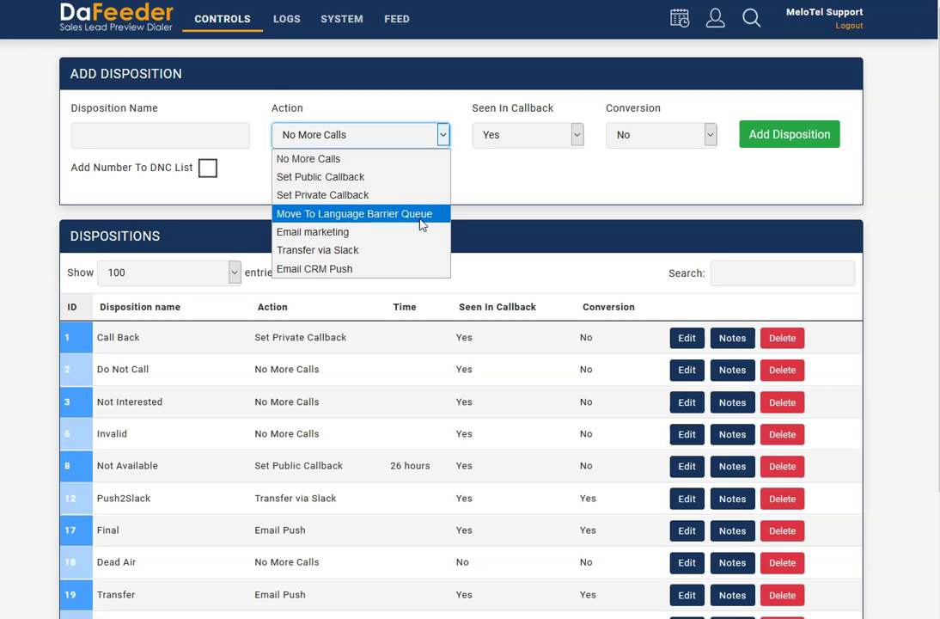
{"action": "left_click", "coordinate": [429, 221]}
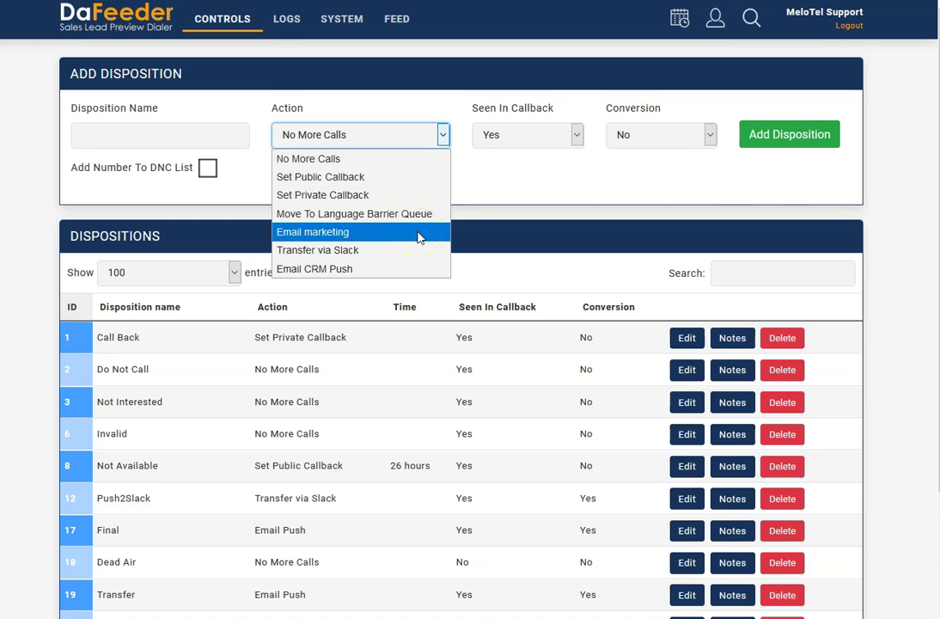
{"action": "left_click", "coordinate": [397, 258]}
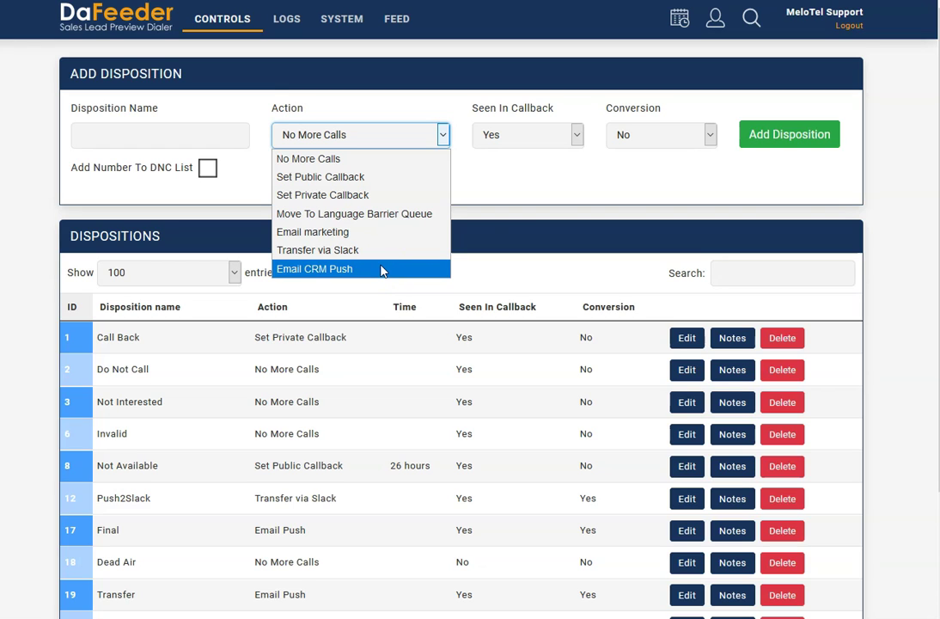
{"action": "left_click", "coordinate": [382, 269]}
{"action": "left_click", "coordinate": [353, 134]}
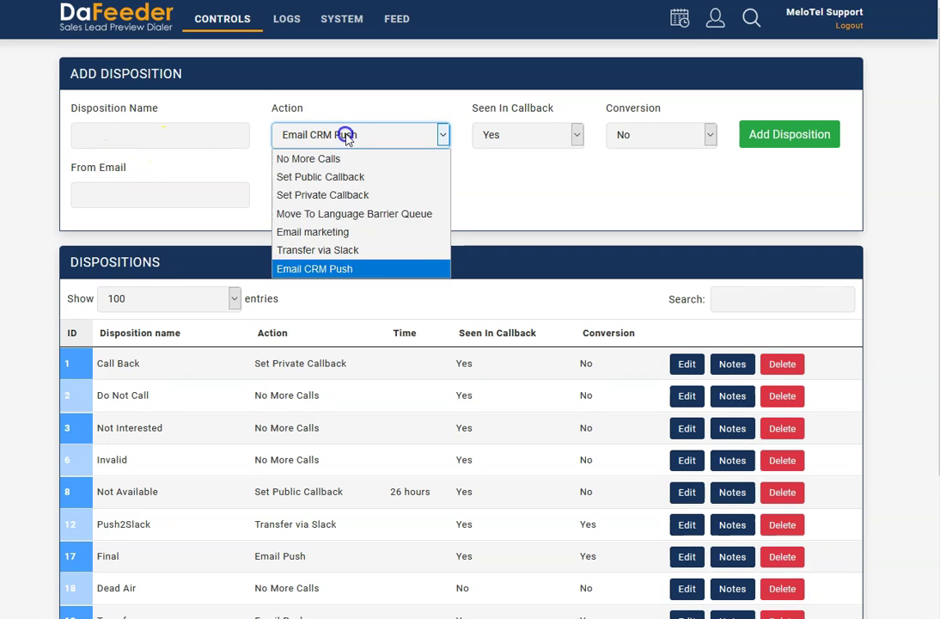
{"action": "left_click", "coordinate": [327, 158]}
{"action": "left_click", "coordinate": [206, 168]}
{"action": "left_click", "coordinate": [206, 168]}
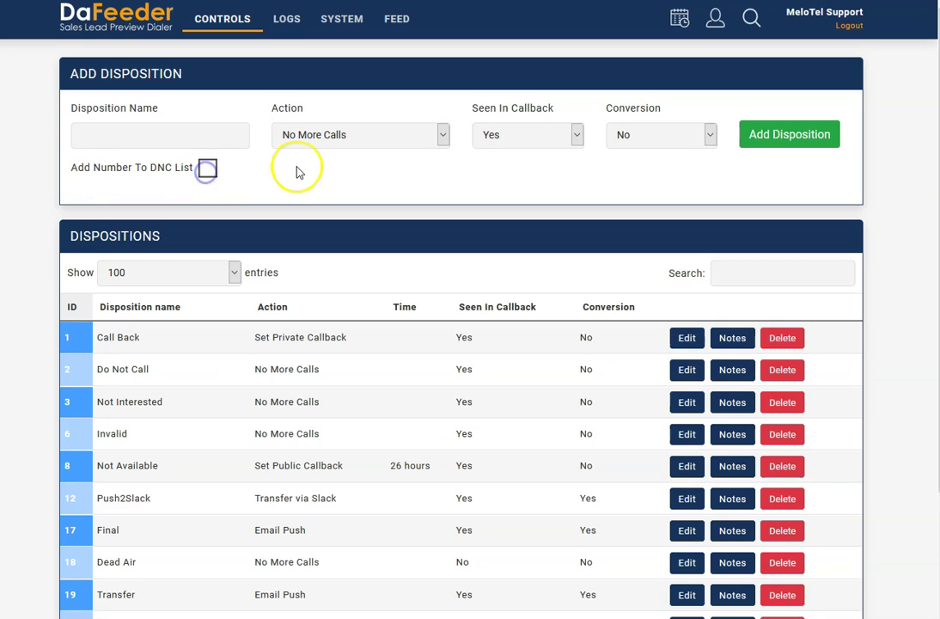
Review the Seen In Callback and Conversion choices for a new disposition, leaving them at Yes and No
{"action": "left_click", "coordinate": [555, 135]}
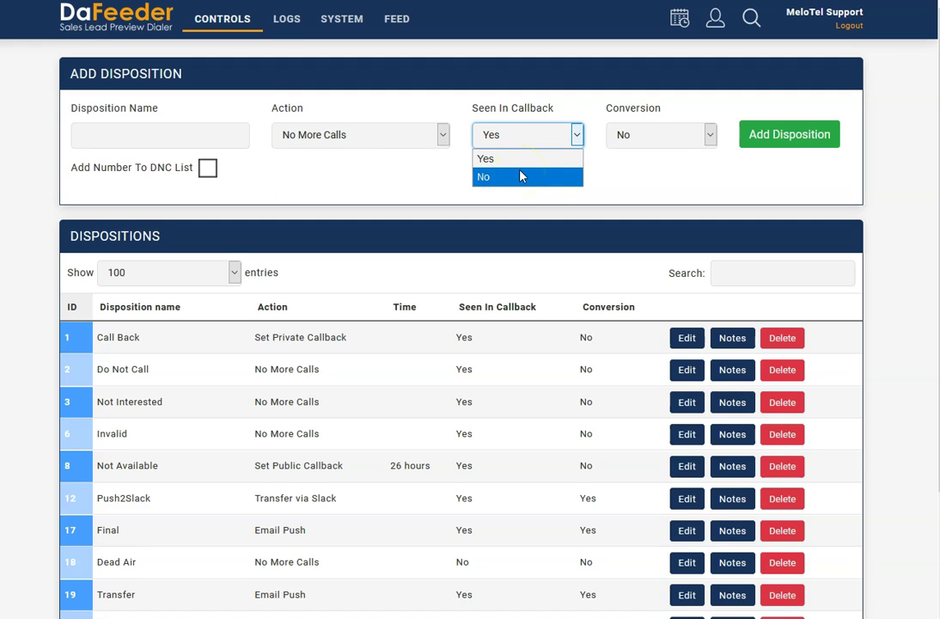
{"action": "left_click", "coordinate": [508, 134]}
{"action": "left_click", "coordinate": [649, 134]}
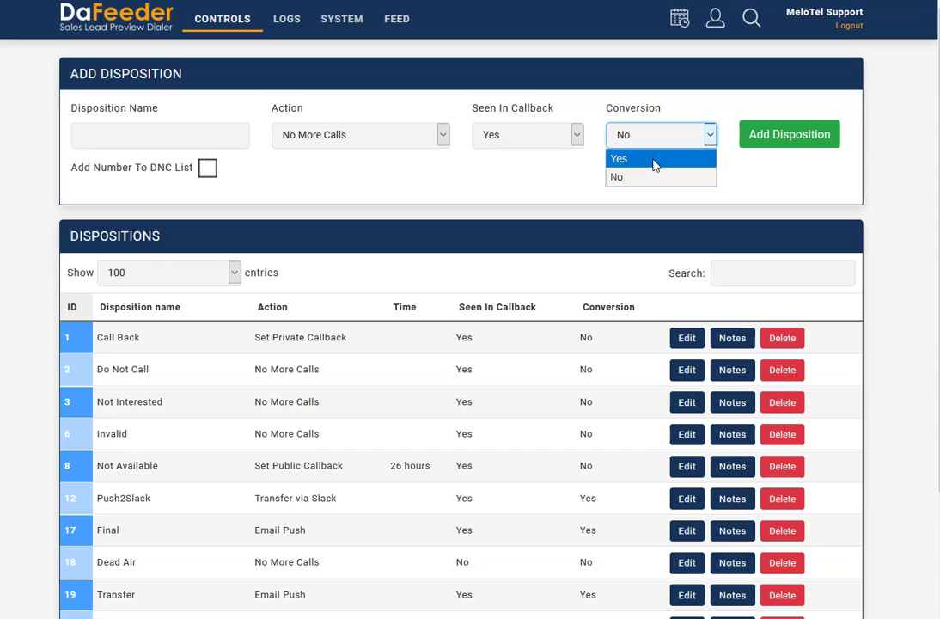
{"action": "left_click", "coordinate": [503, 172]}
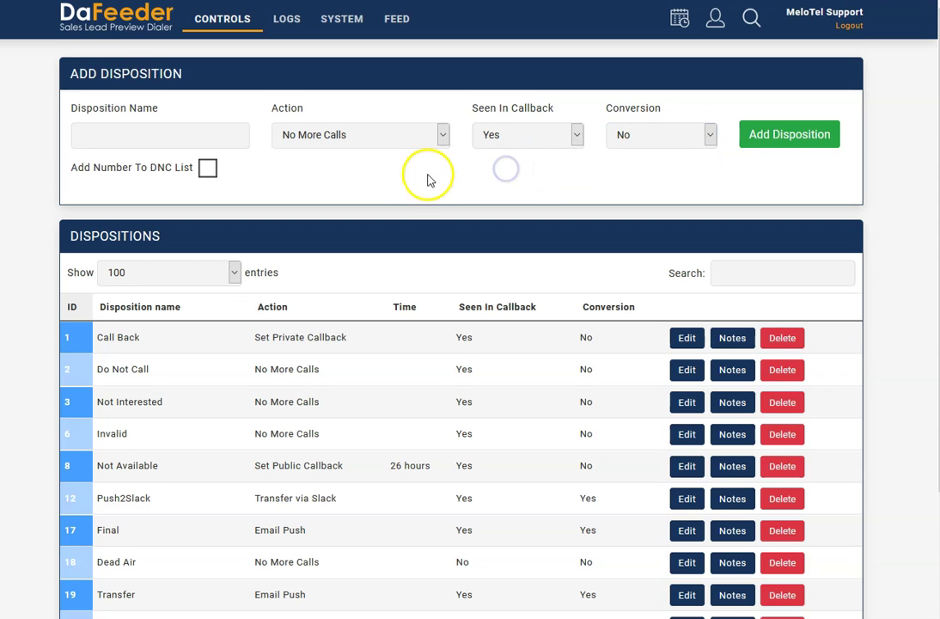
Open the notes of the Not Available disposition and review its preset notes and callback details
{"action": "scroll", "coordinate": [359, 274], "scroll_direction": "down", "scroll_amount": 2}
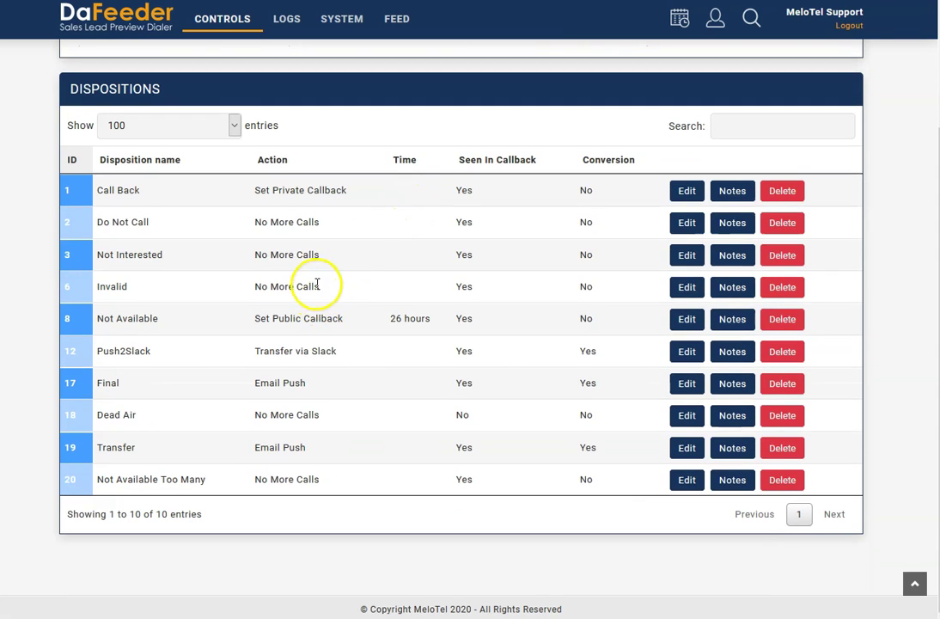
{"action": "scroll", "coordinate": [315, 280], "scroll_direction": "up", "scroll_amount": 2}
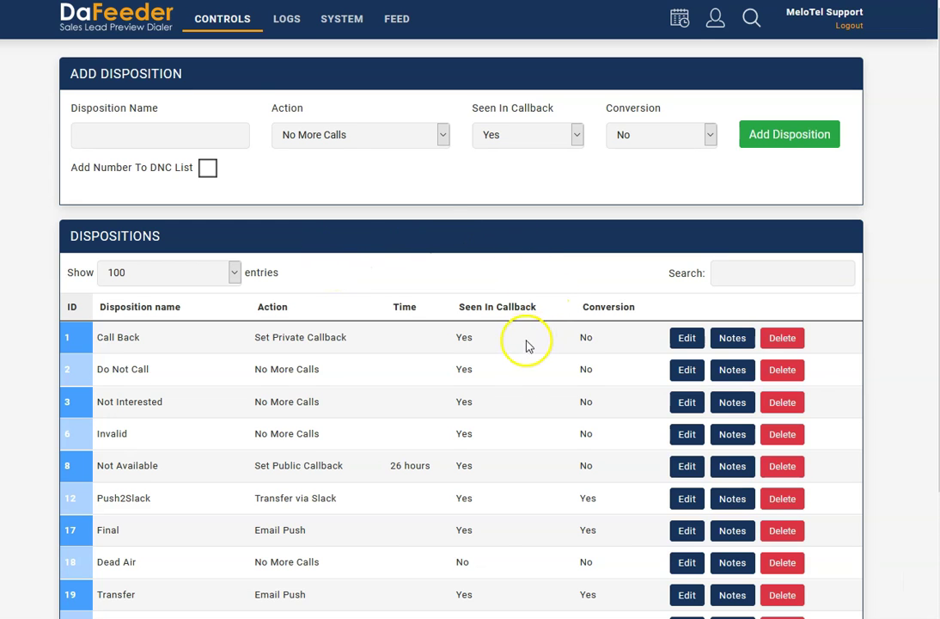
{"action": "scroll", "coordinate": [529, 346], "scroll_direction": "down", "scroll_amount": 2}
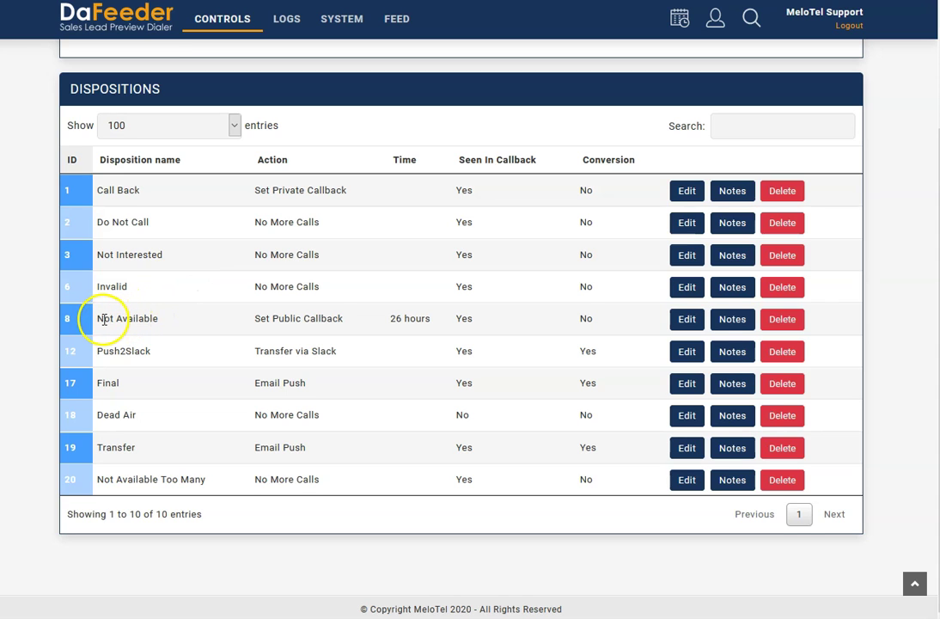
{"action": "left_click", "coordinate": [733, 325]}
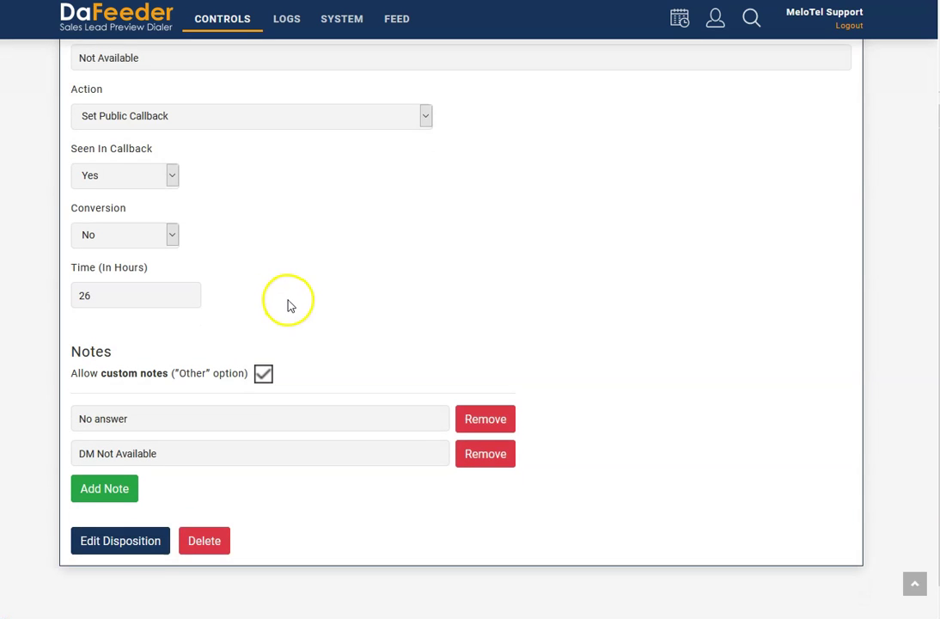
{"action": "scroll", "coordinate": [290, 305], "scroll_direction": "down", "scroll_amount": 1}
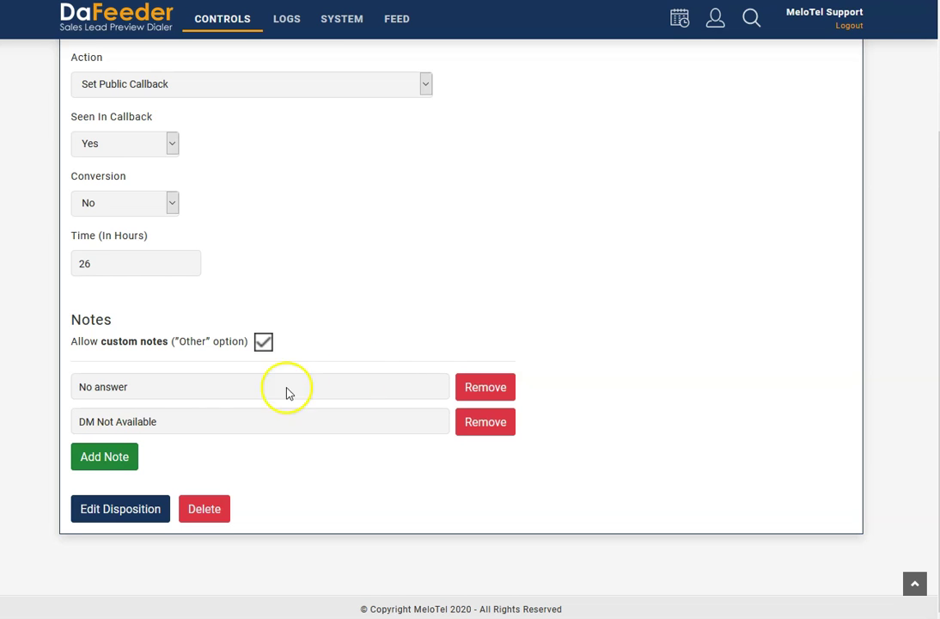
{"action": "scroll", "coordinate": [405, 352], "scroll_direction": "up", "scroll_amount": 2}
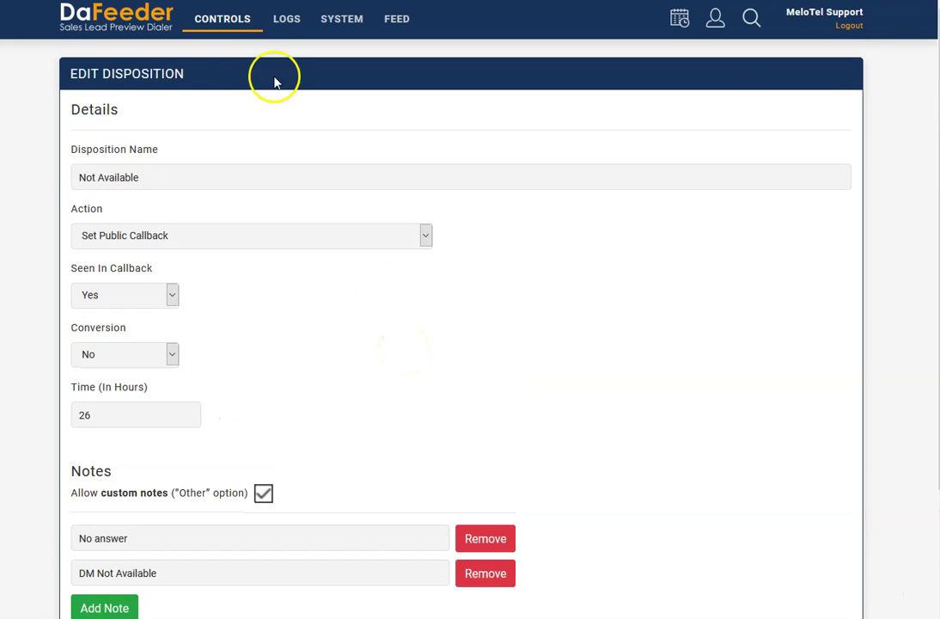
Open the system settings and review the core settings for domain, extension prefix, app key and app secret
{"action": "mouse_move", "coordinate": [237, 18]}
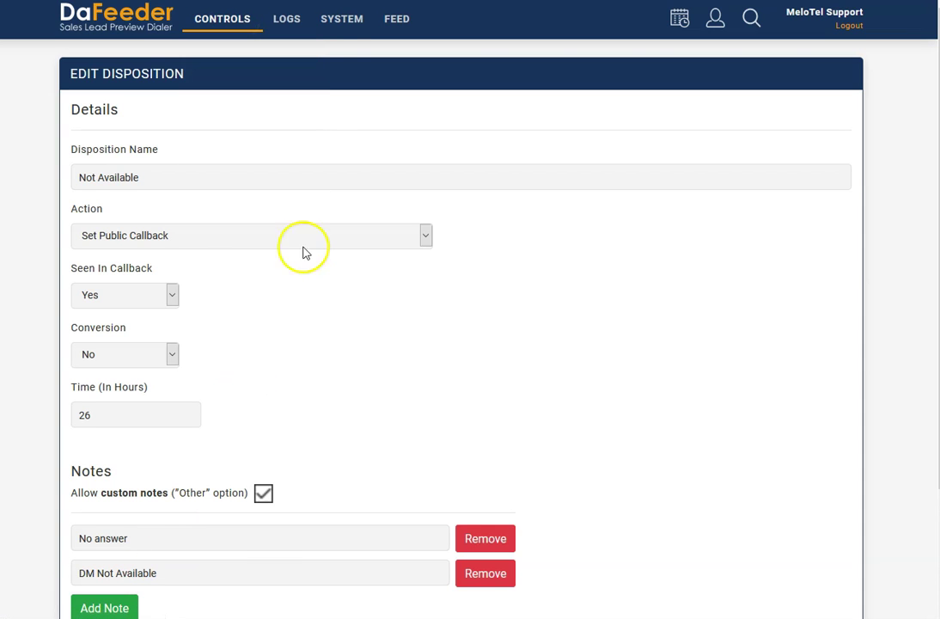
{"action": "mouse_move", "coordinate": [341, 18]}
{"action": "left_click", "coordinate": [364, 102]}
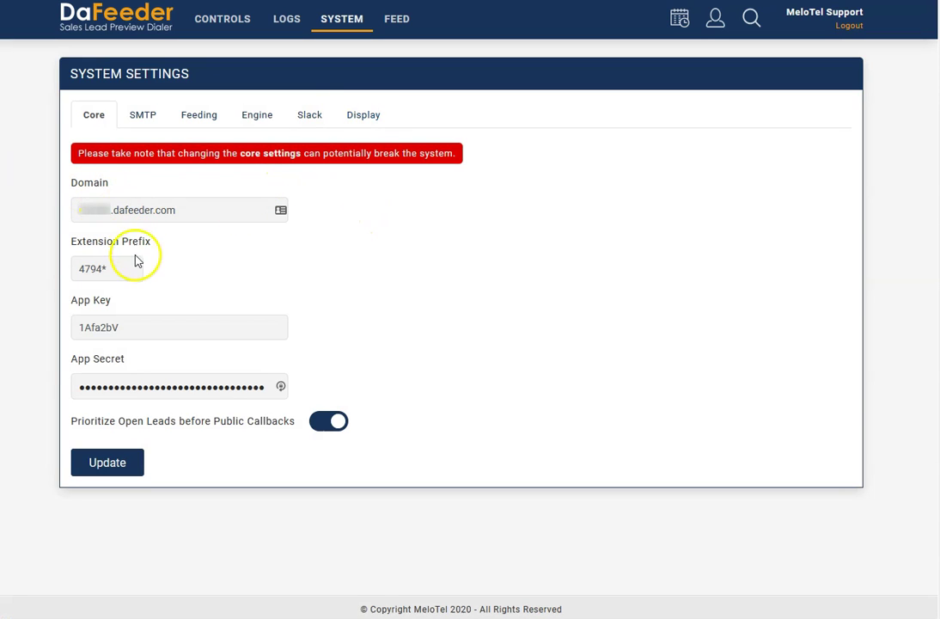
{"action": "double_click", "coordinate": [111, 267]}
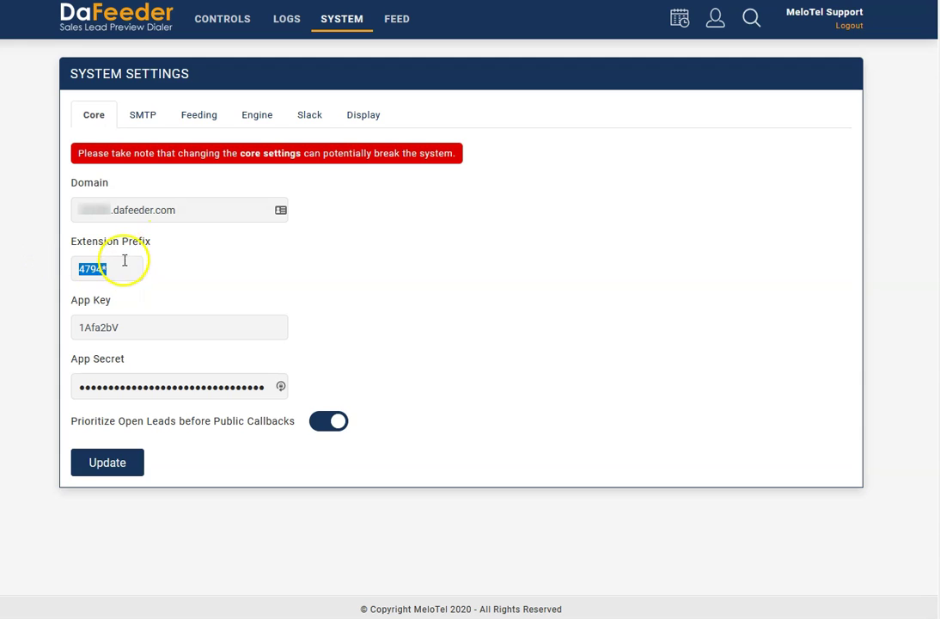
{"action": "left_click", "coordinate": [124, 267]}
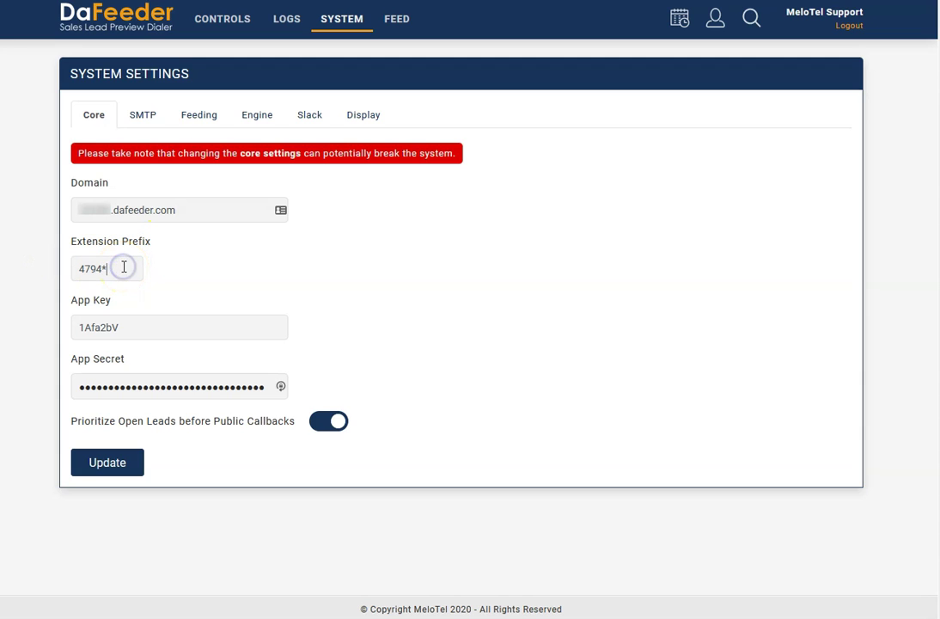
{"action": "left_click", "coordinate": [147, 328]}
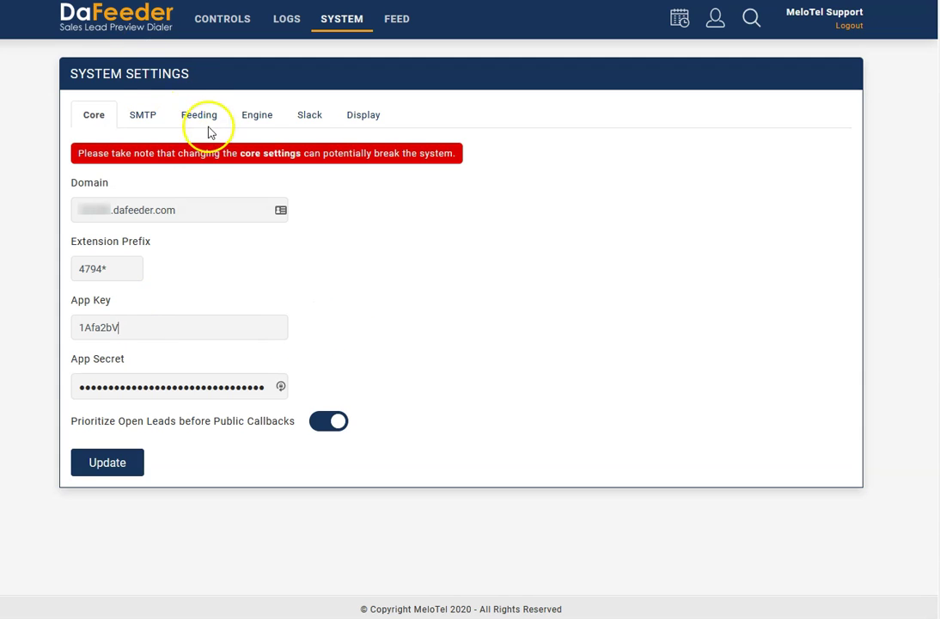
Review the SMTP, Feeding, Engine, Slack and Display system settings
{"action": "left_click", "coordinate": [156, 125]}
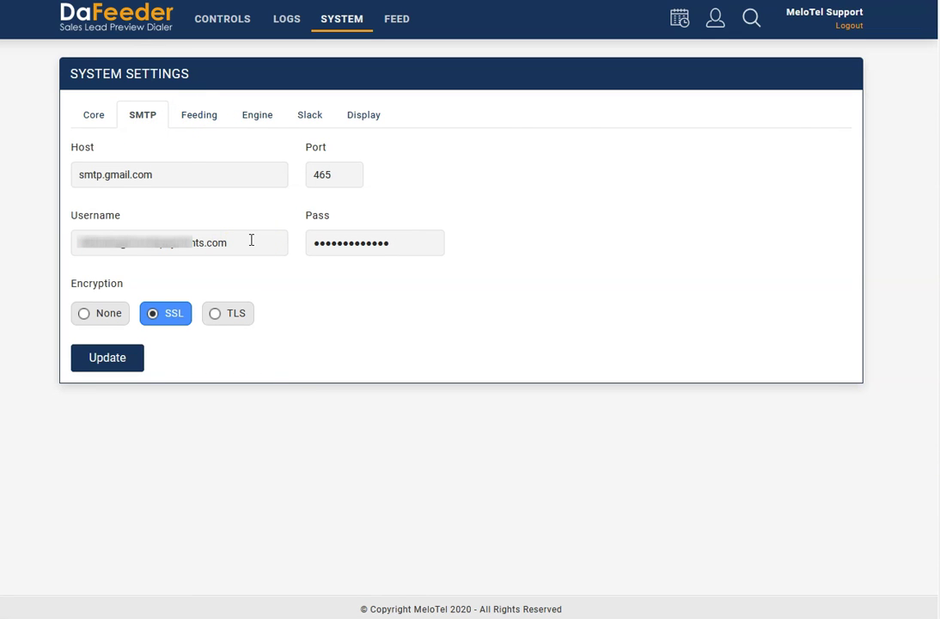
{"action": "left_click", "coordinate": [204, 117]}
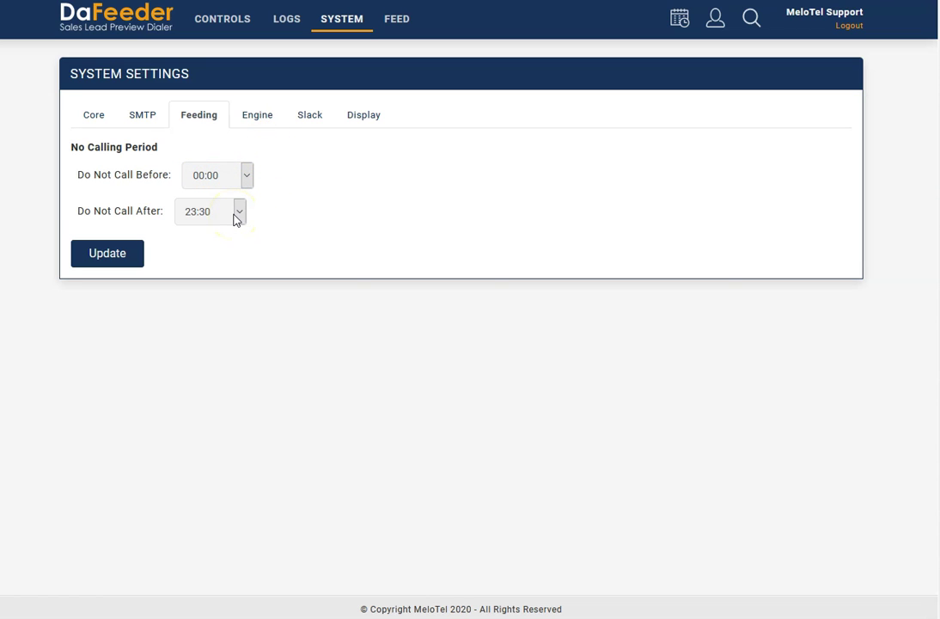
{"action": "left_click", "coordinate": [268, 120]}
{"action": "left_click", "coordinate": [314, 120]}
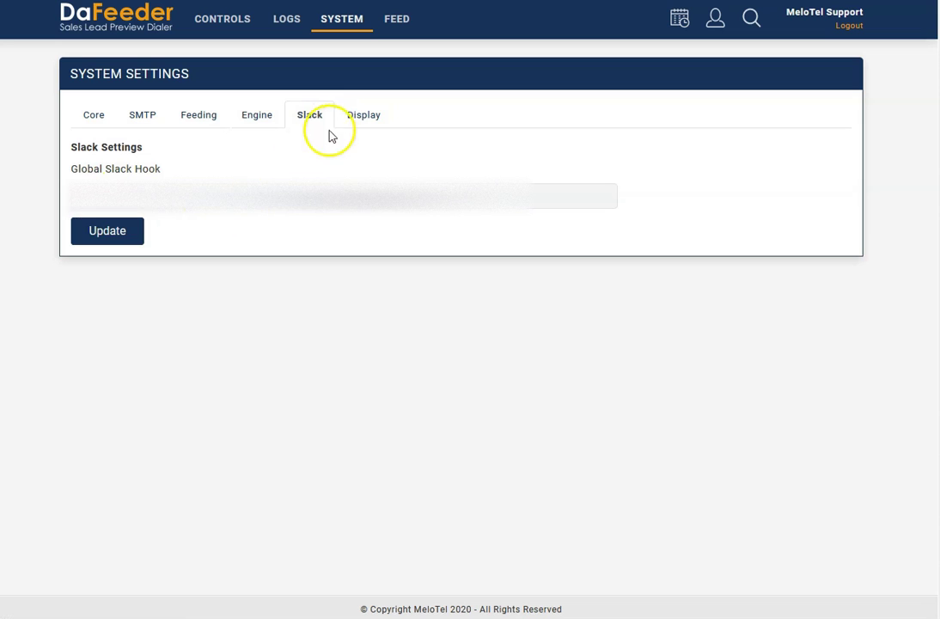
{"action": "left_click", "coordinate": [353, 118]}
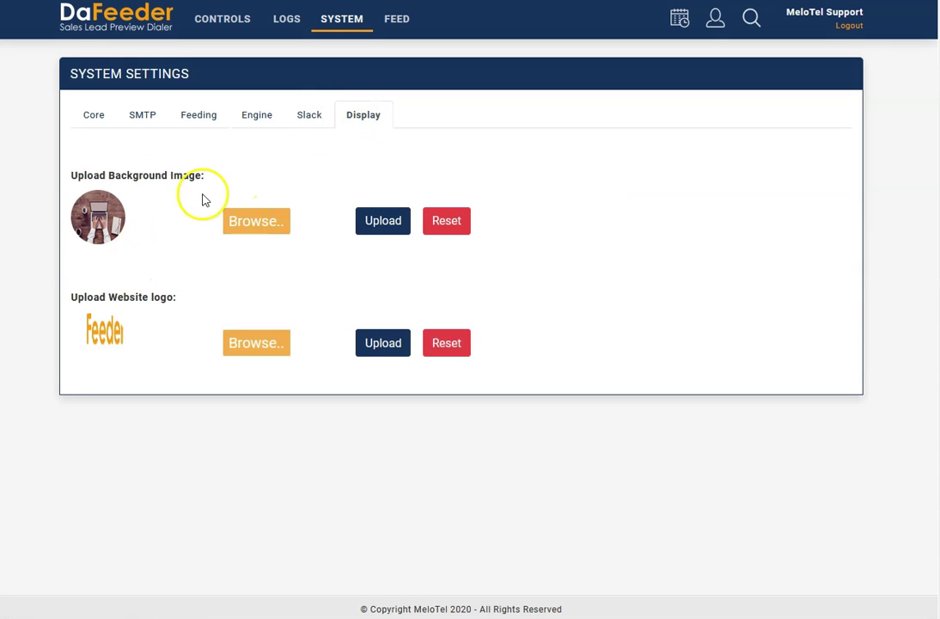